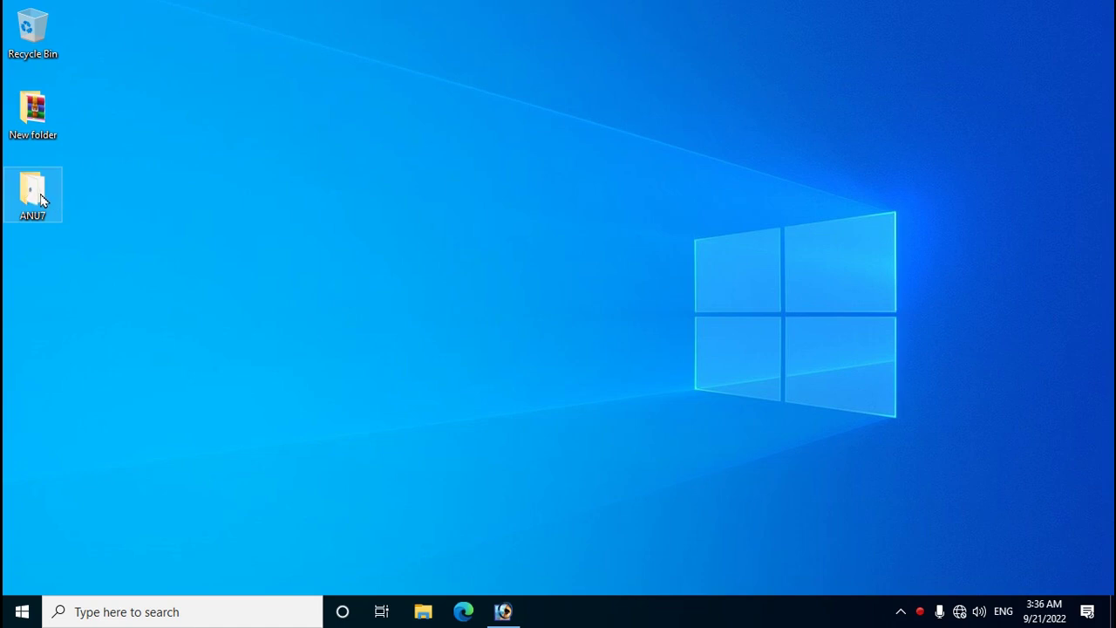
# - In the desktop's ANU7 folder, set setupPS to run in Windows XP (Service Pack 3) compatibility mode and as an administrator
pyautogui.doubleClick(35, 194)
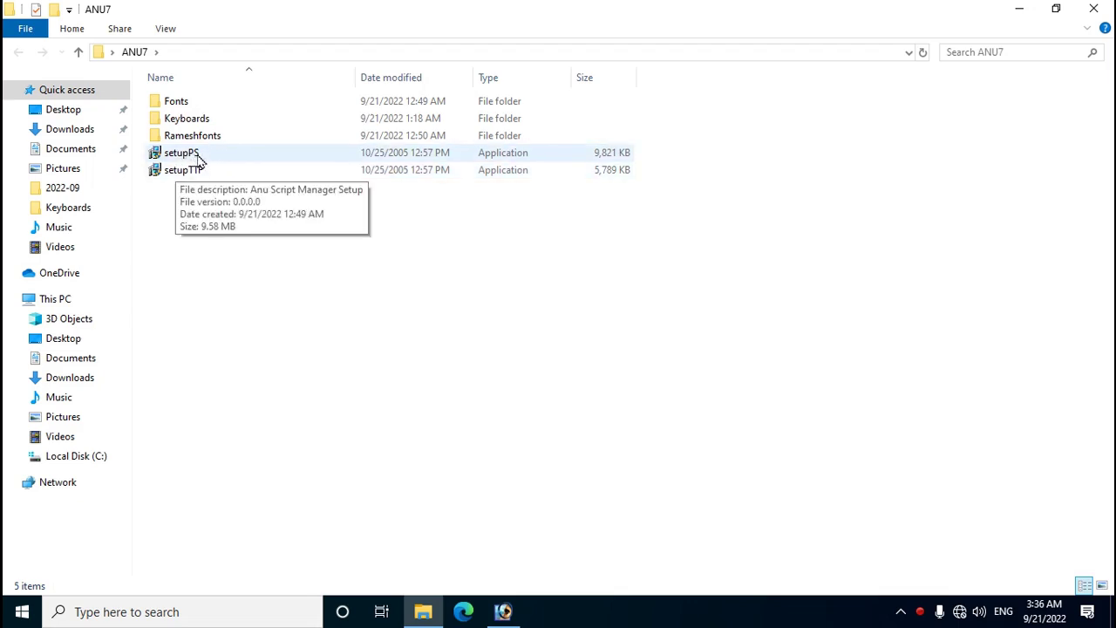
pyautogui.click(195, 157)
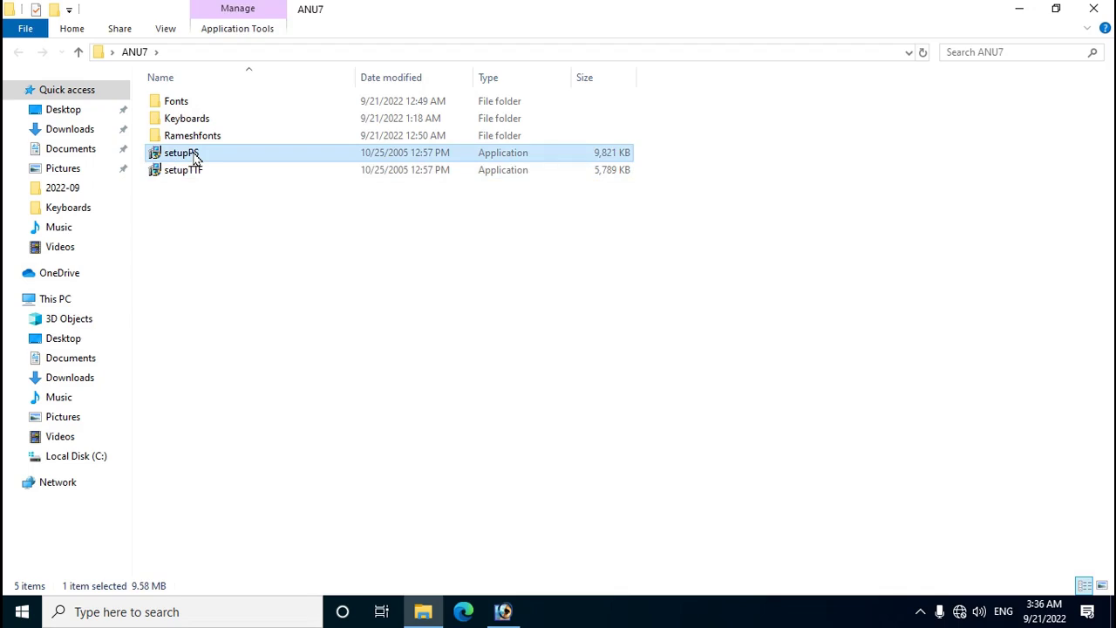
pyautogui.rightClick(195, 157)
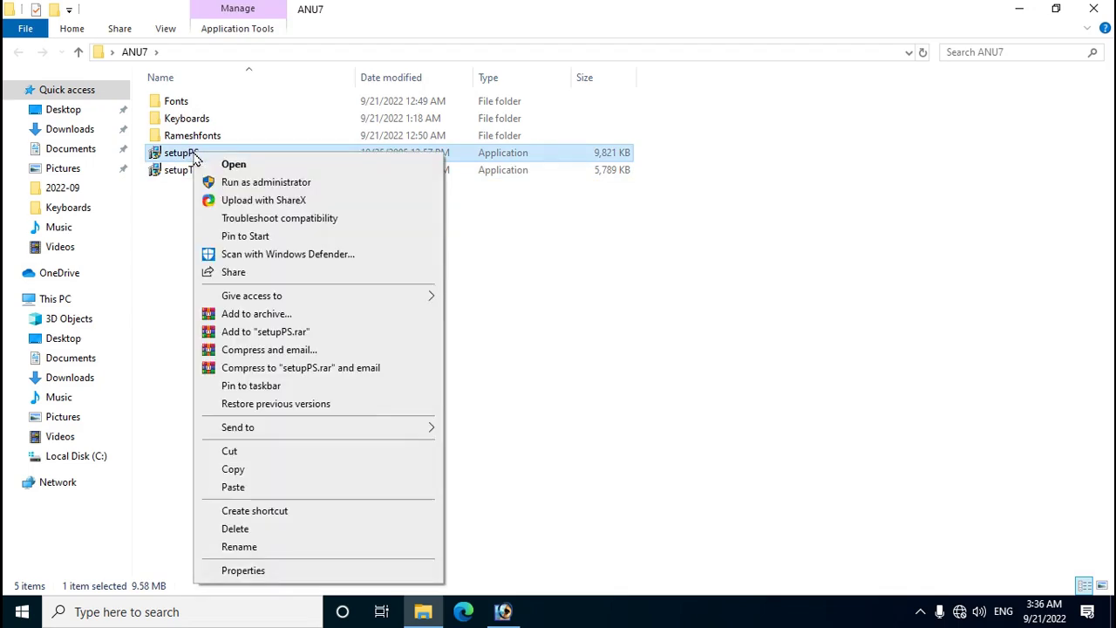
pyautogui.click(243, 570)
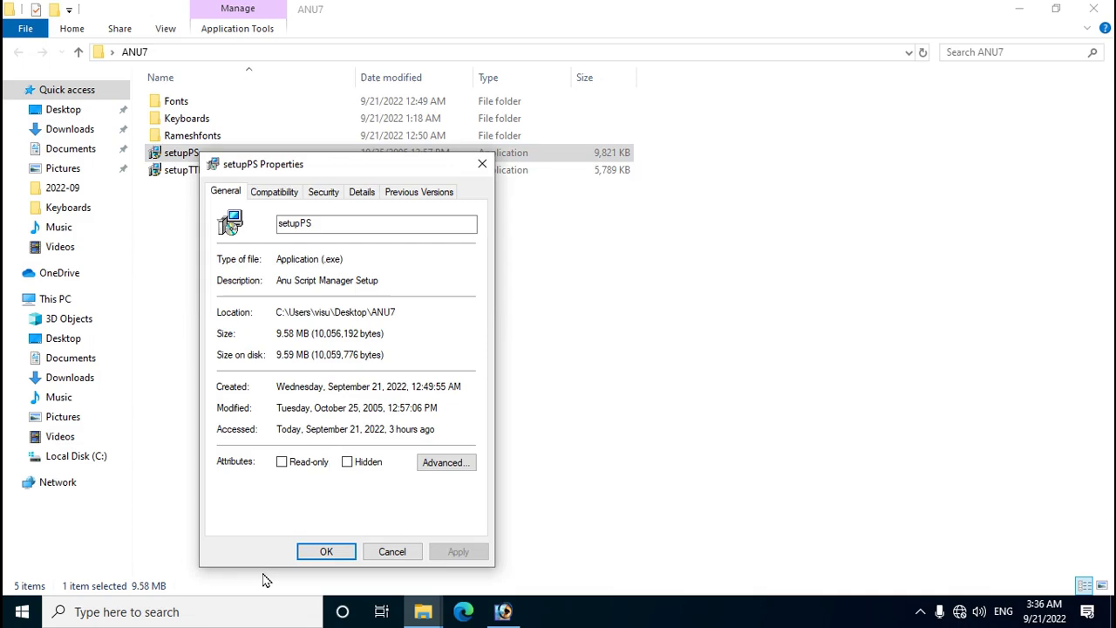
pyautogui.click(278, 192)
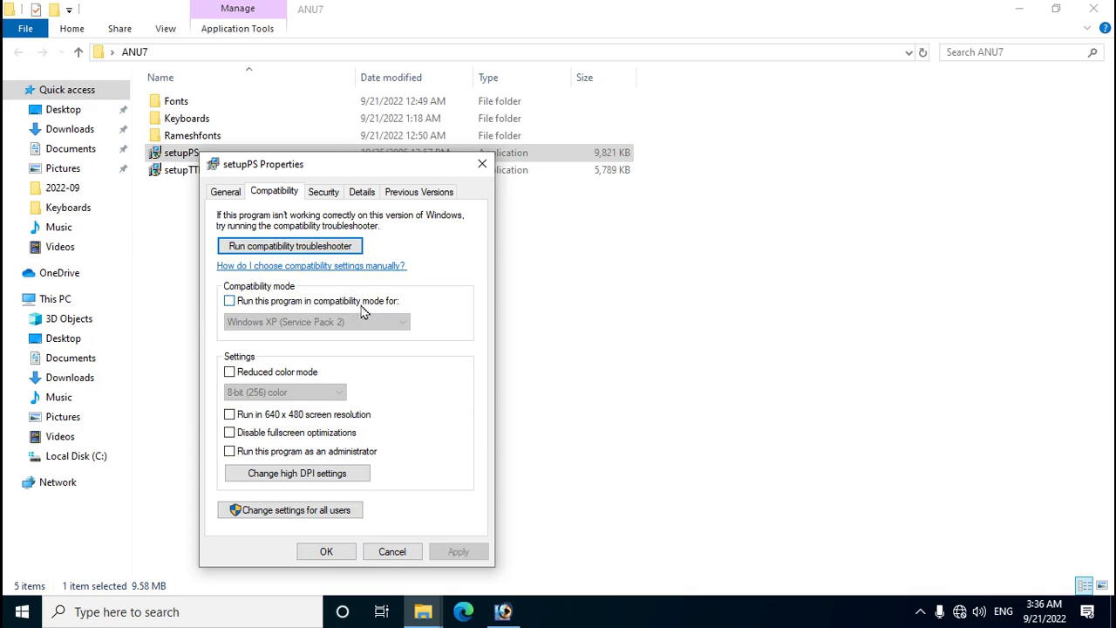
pyautogui.click(229, 301)
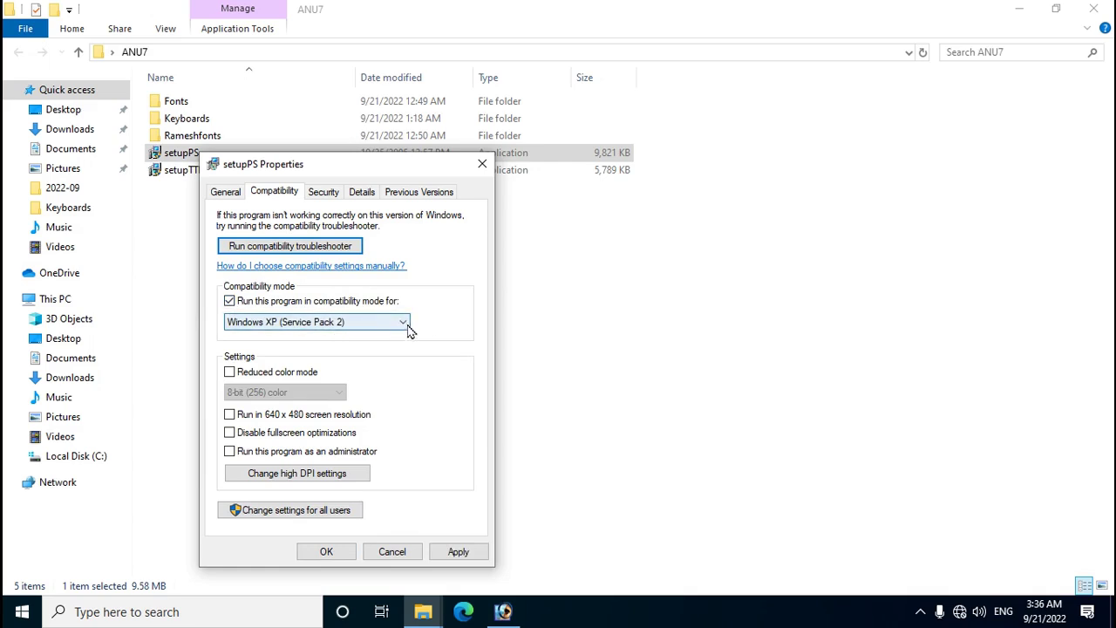
pyautogui.click(404, 325)
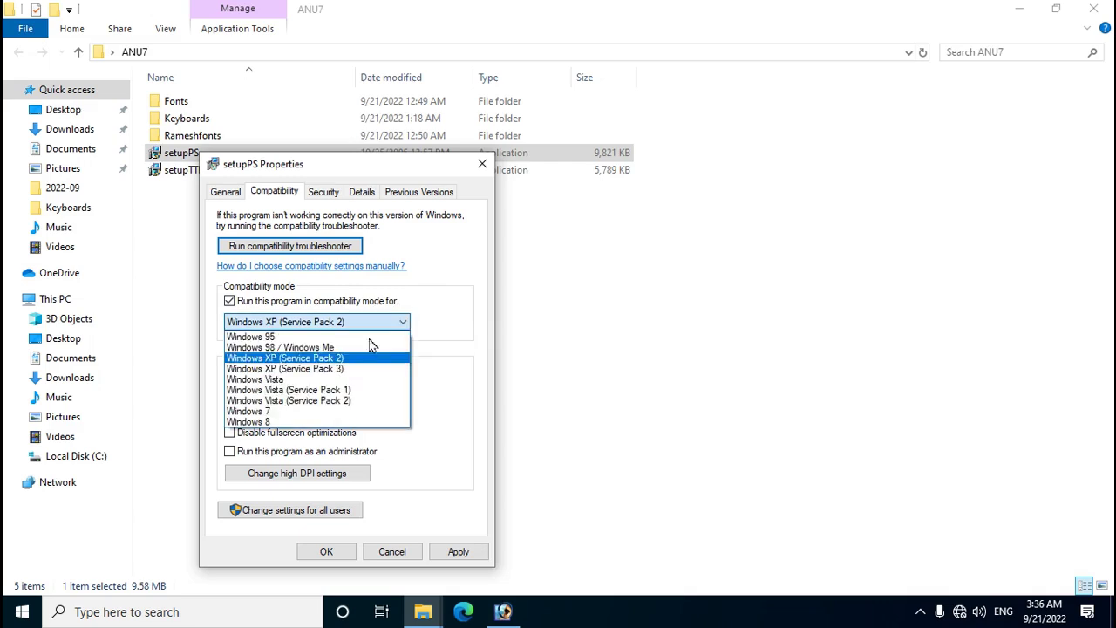
pyautogui.click(337, 369)
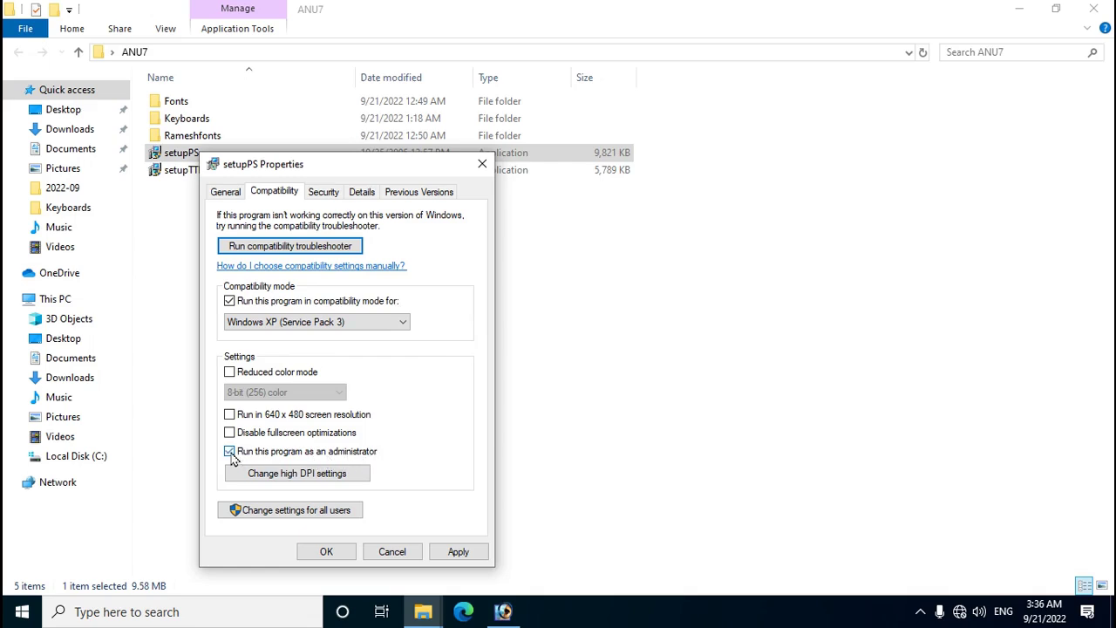
pyautogui.click(460, 554)
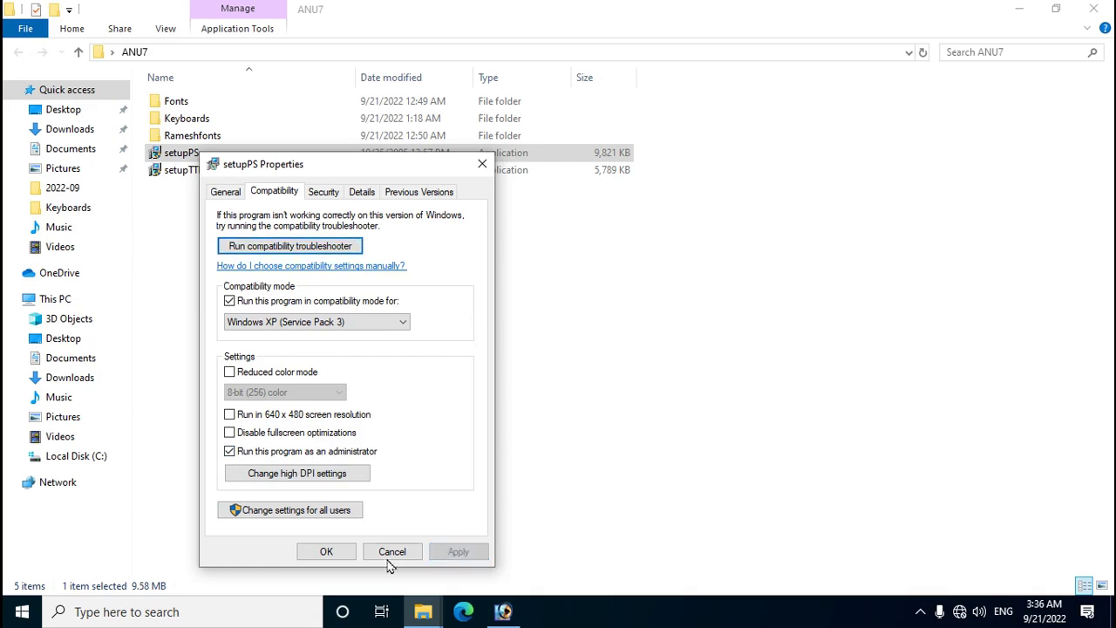
pyautogui.click(328, 553)
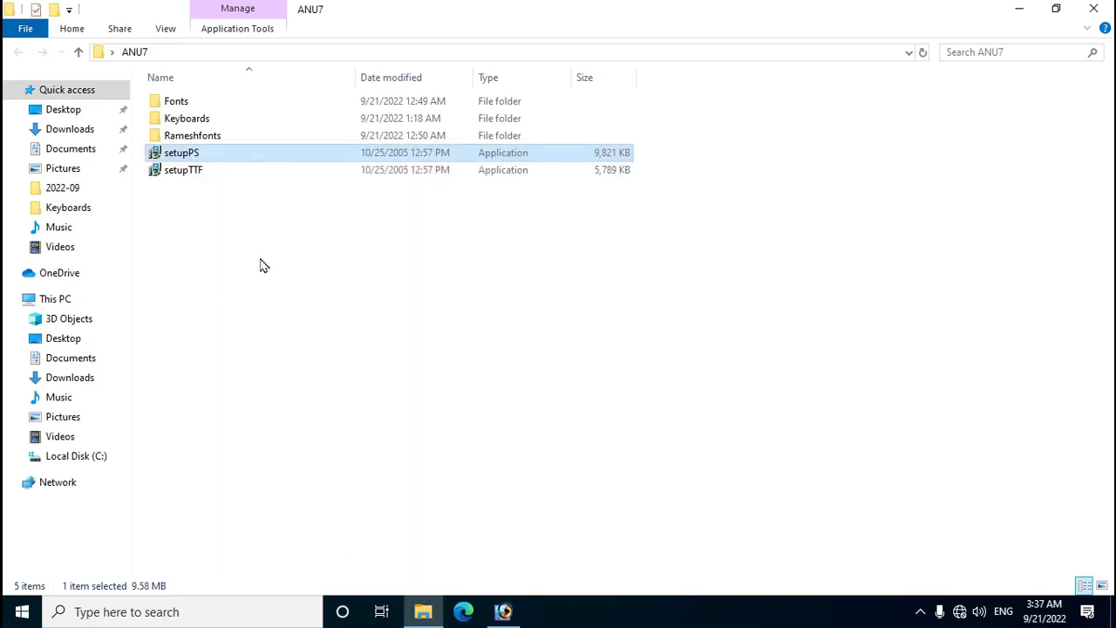
# - Set setupTTF to run in Windows XP (Service Pack 3) compatibility mode and as an administrator
pyautogui.click(185, 174)
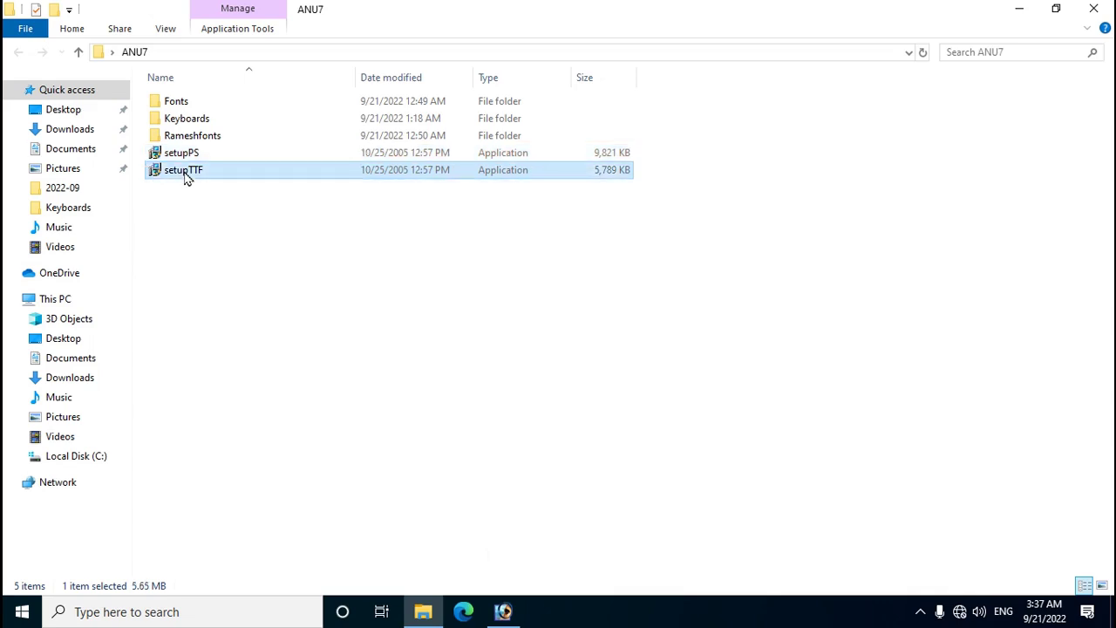
pyautogui.rightClick(185, 175)
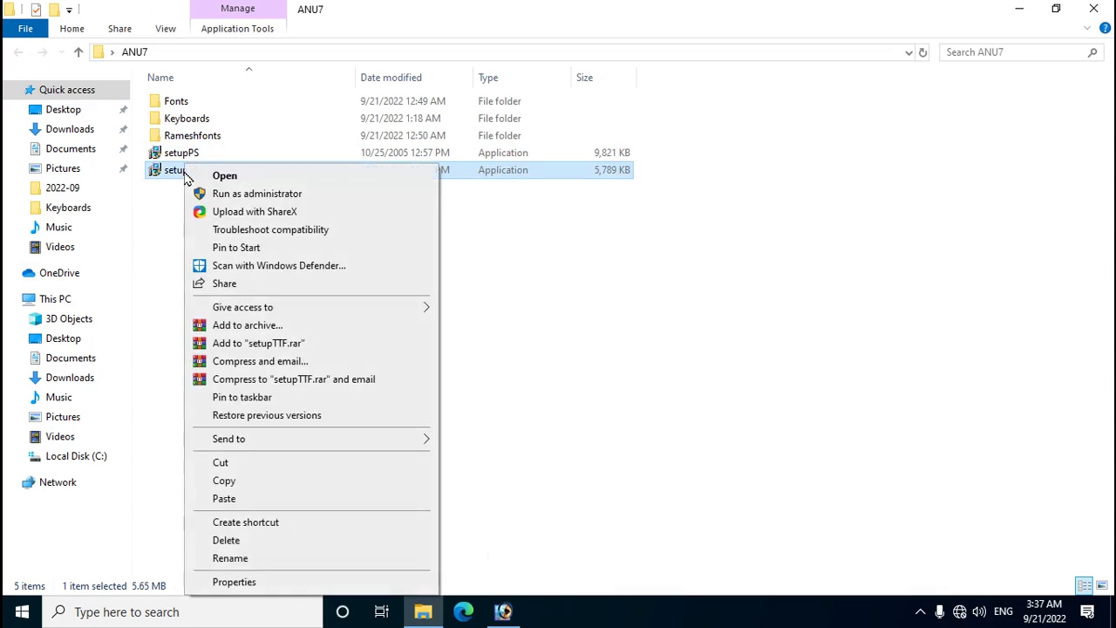
pyautogui.click(250, 586)
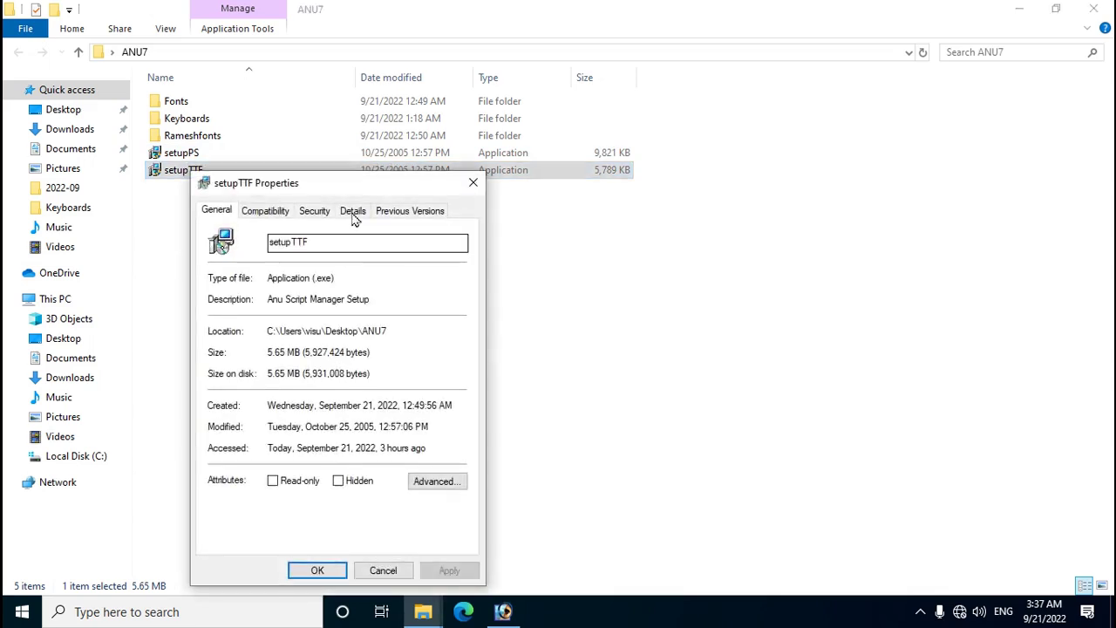
pyautogui.click(265, 212)
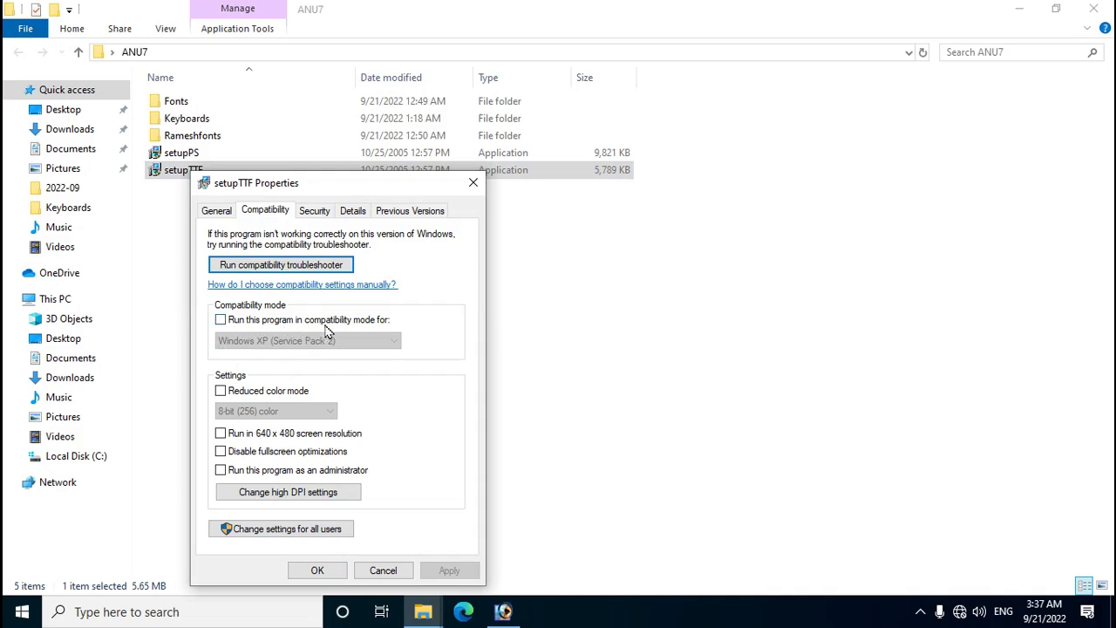
pyautogui.click(221, 321)
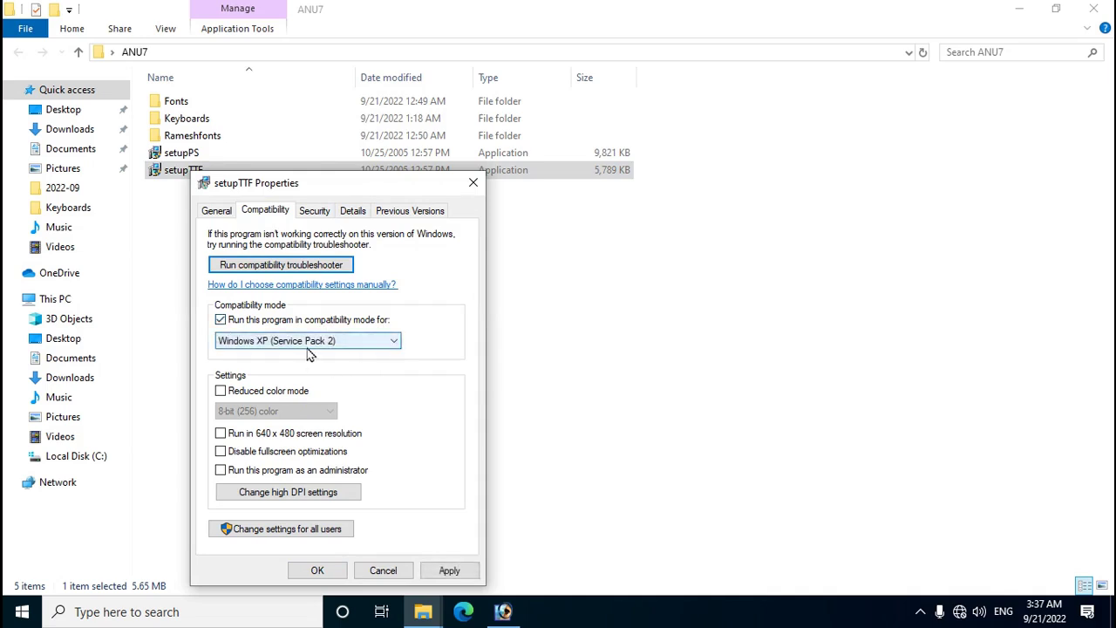
pyautogui.click(397, 347)
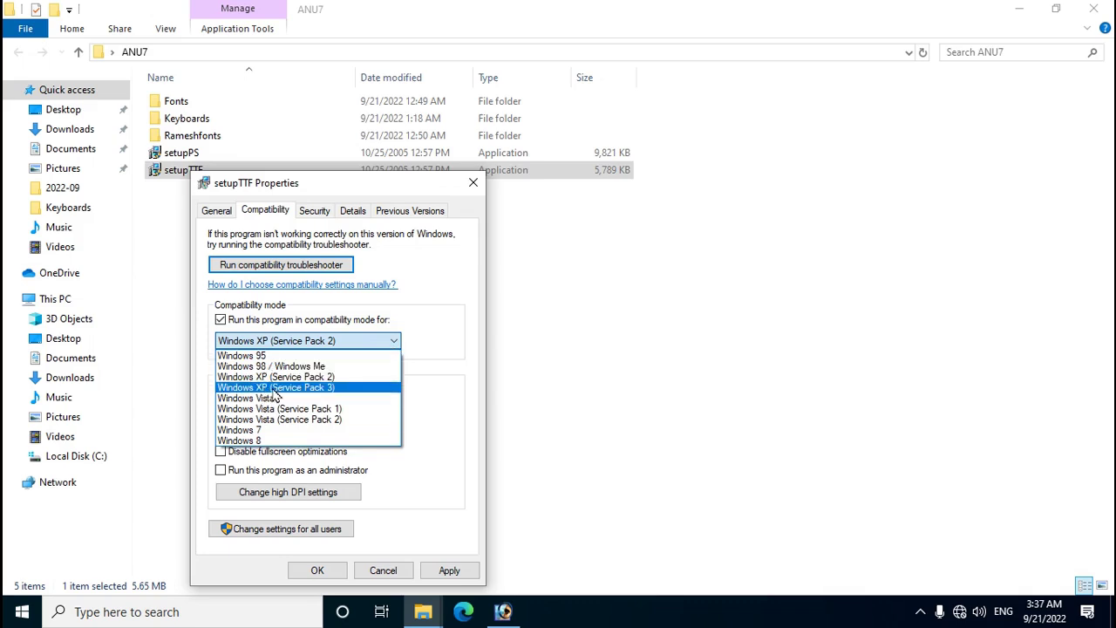
pyautogui.click(331, 390)
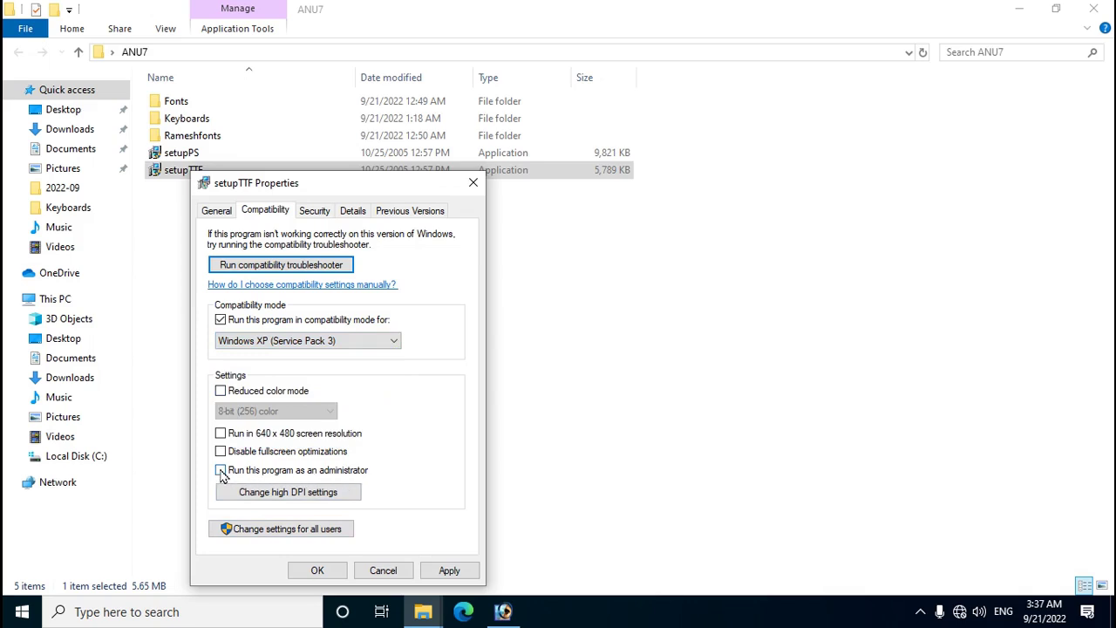
pyautogui.click(449, 571)
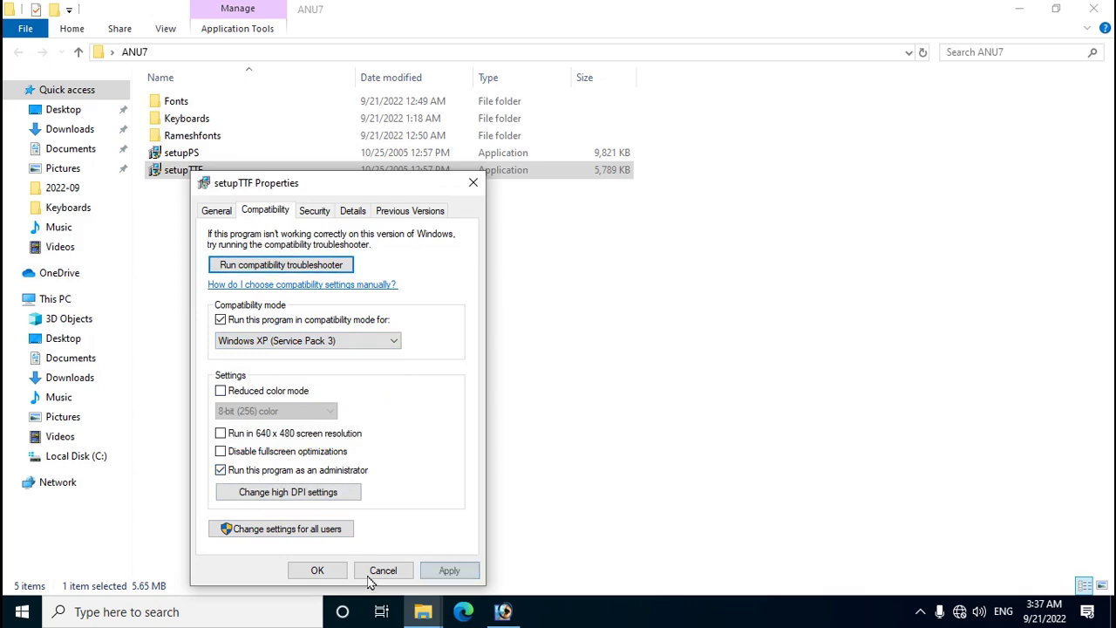
pyautogui.click(318, 571)
# - Deselect the file and refresh the ANU7 folder view
pyautogui.click(255, 266)
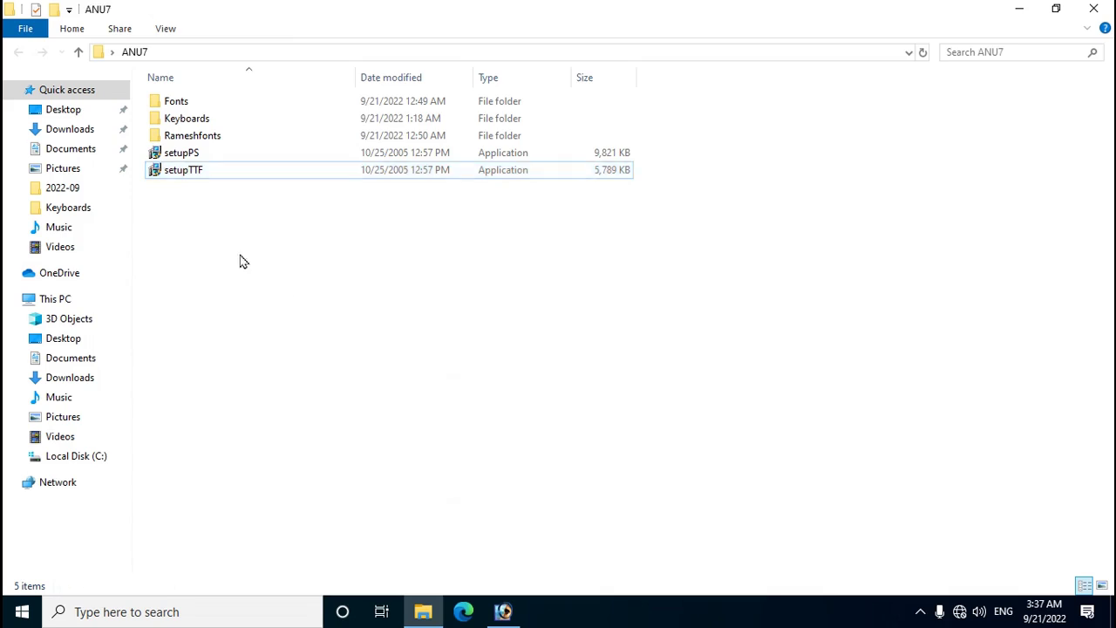
pyautogui.rightClick(218, 273)
pyautogui.click(254, 331)
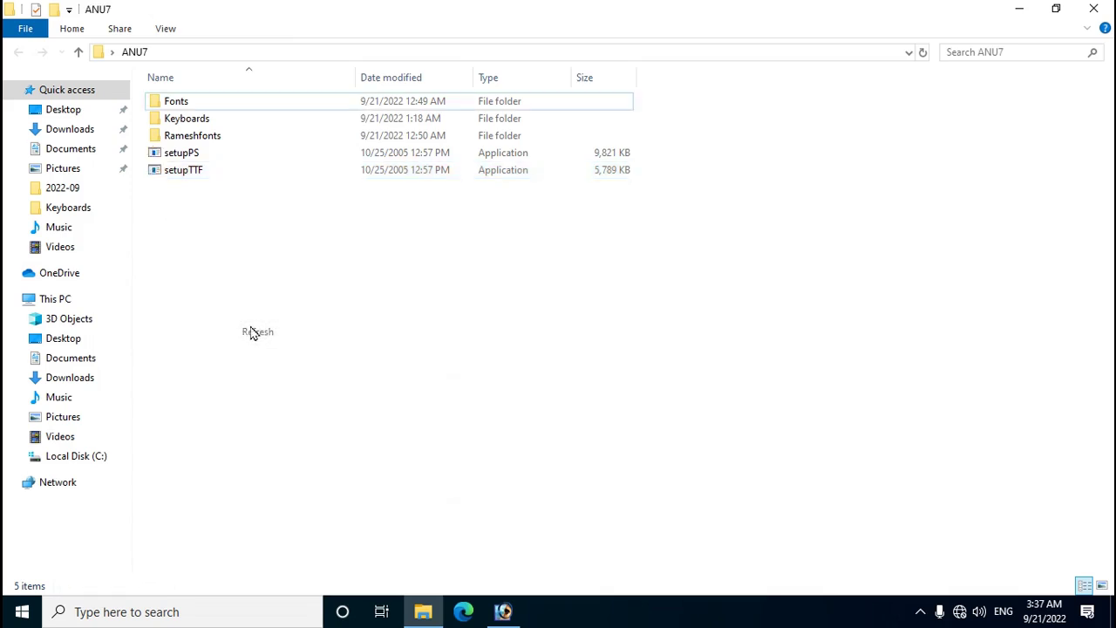
# - Install Anu Script Manager from setupPS with the default options, finishing without restarting the computer
pyautogui.doubleClick(197, 158)
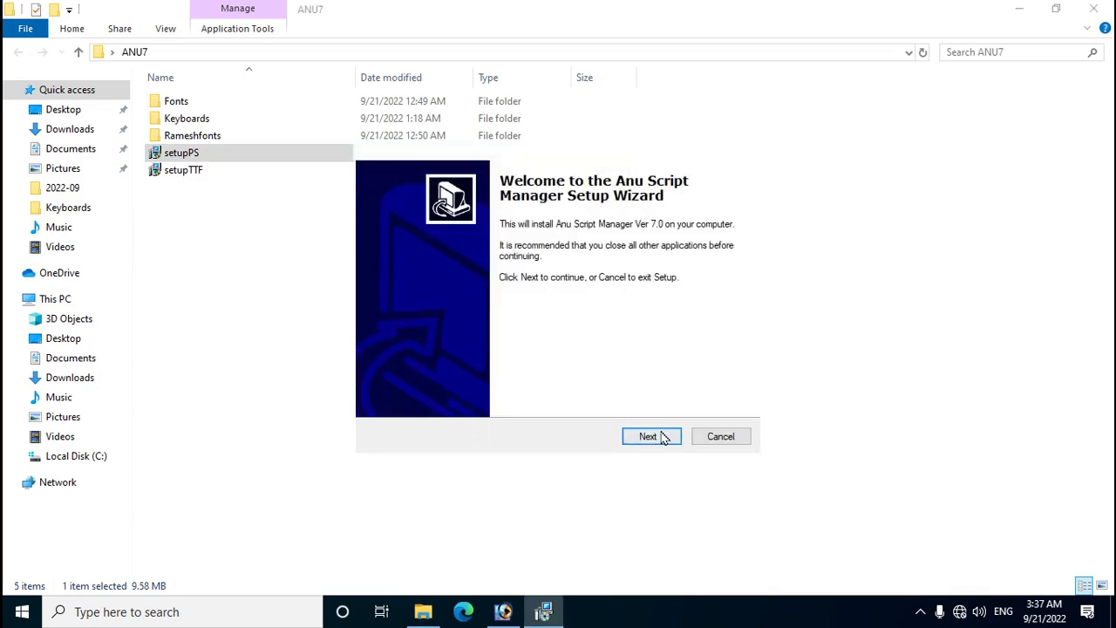
pyautogui.click(661, 437)
pyautogui.click(649, 443)
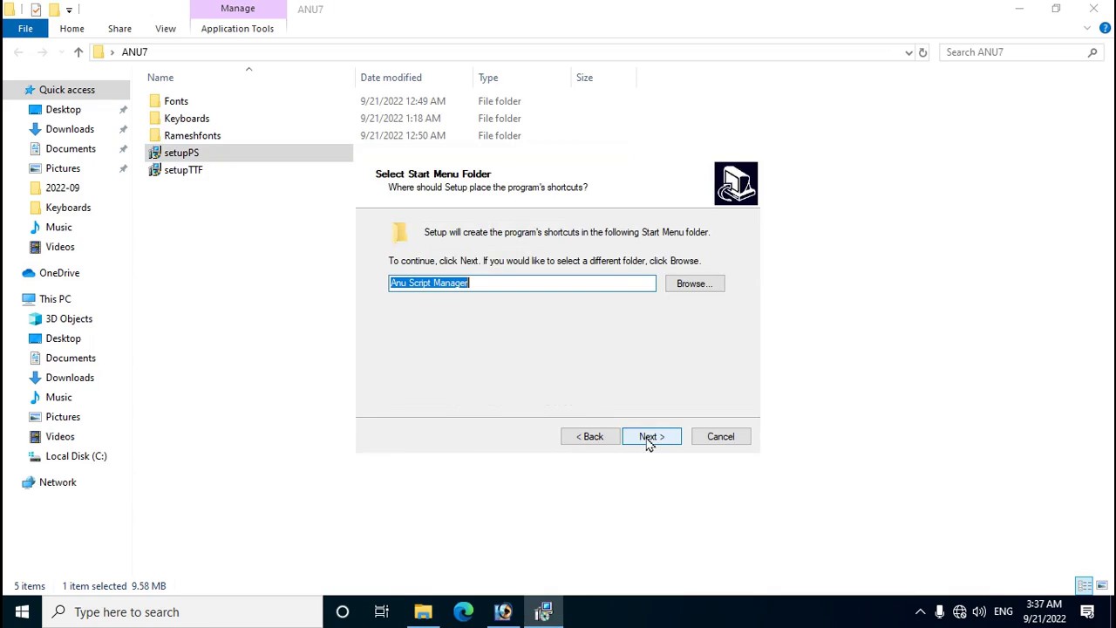
pyautogui.click(651, 437)
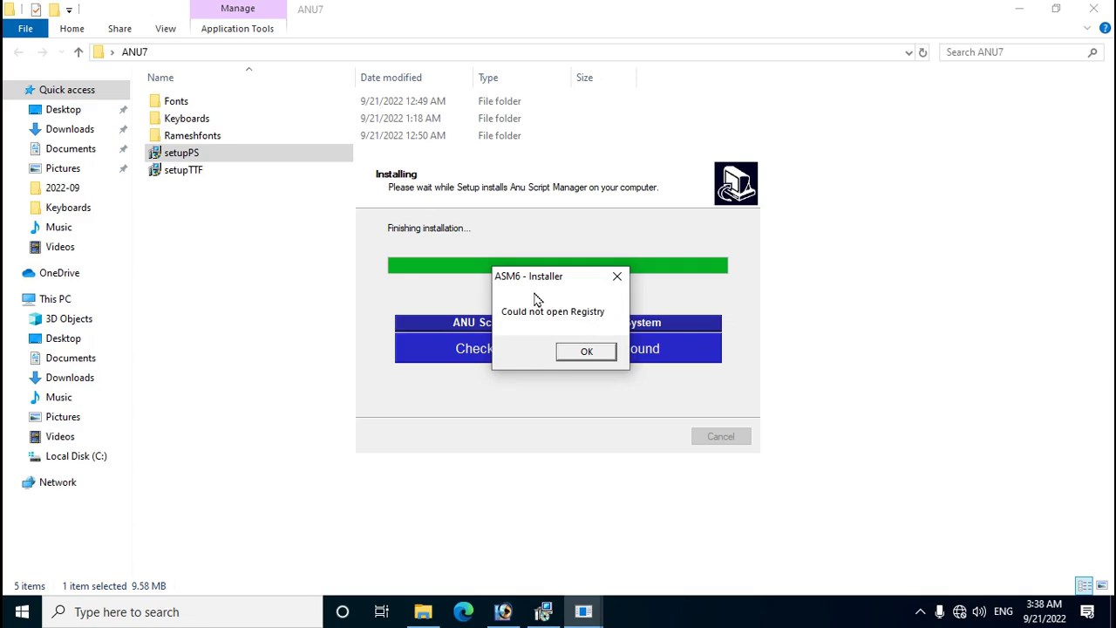
pyautogui.click(588, 354)
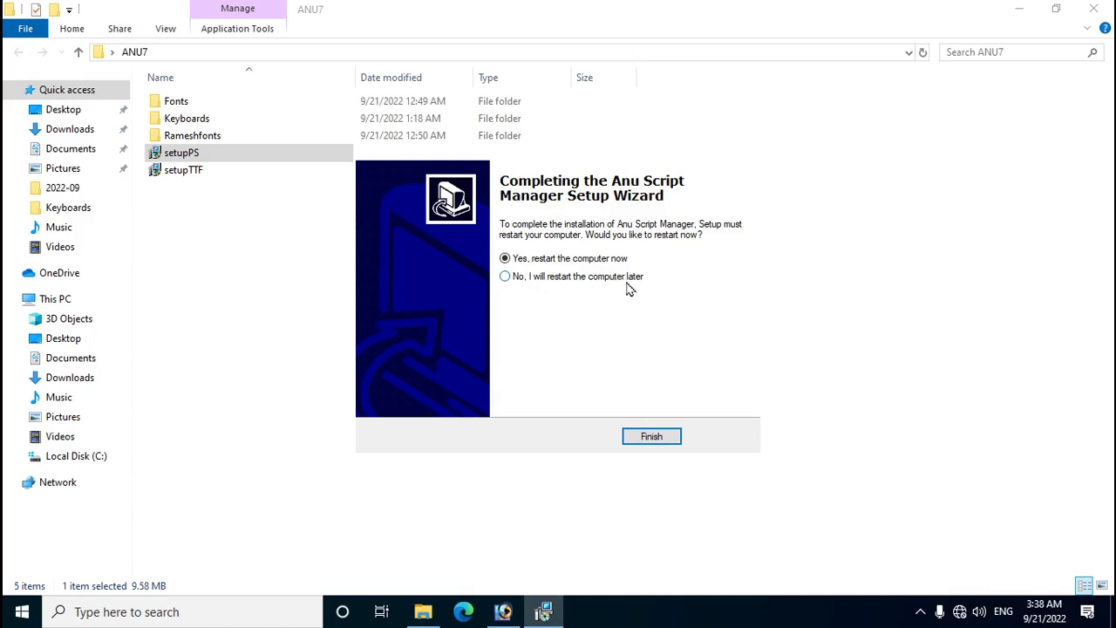
pyautogui.click(506, 276)
pyautogui.click(650, 439)
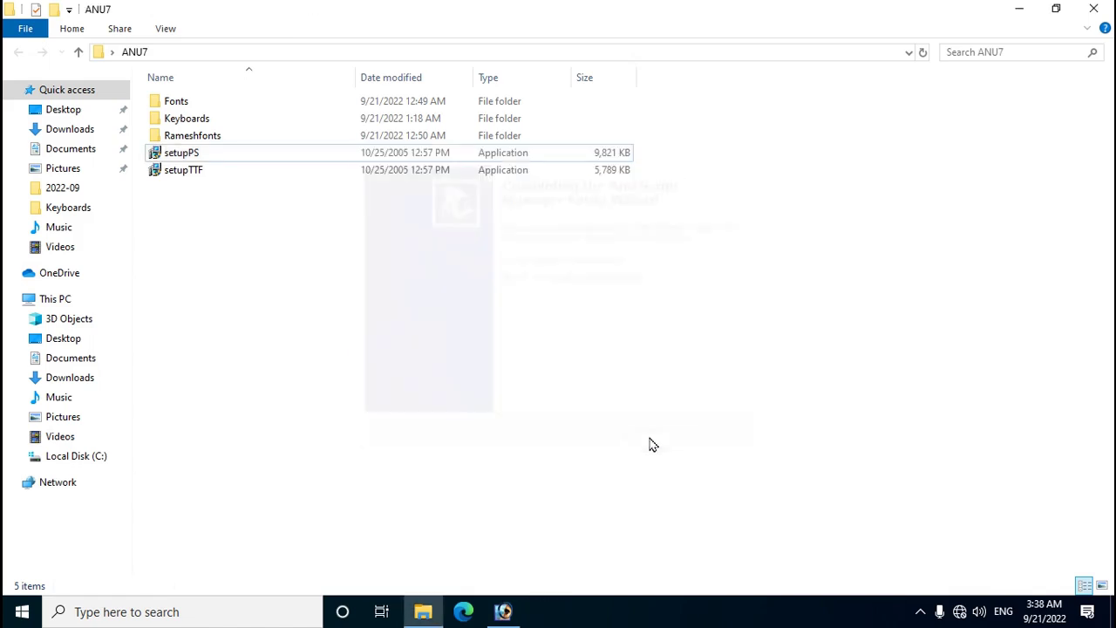
# - Run setupTTF and complete its installation with the default components and Start Menu folder, declining the immediate computer restart
pyautogui.doubleClick(200, 176)
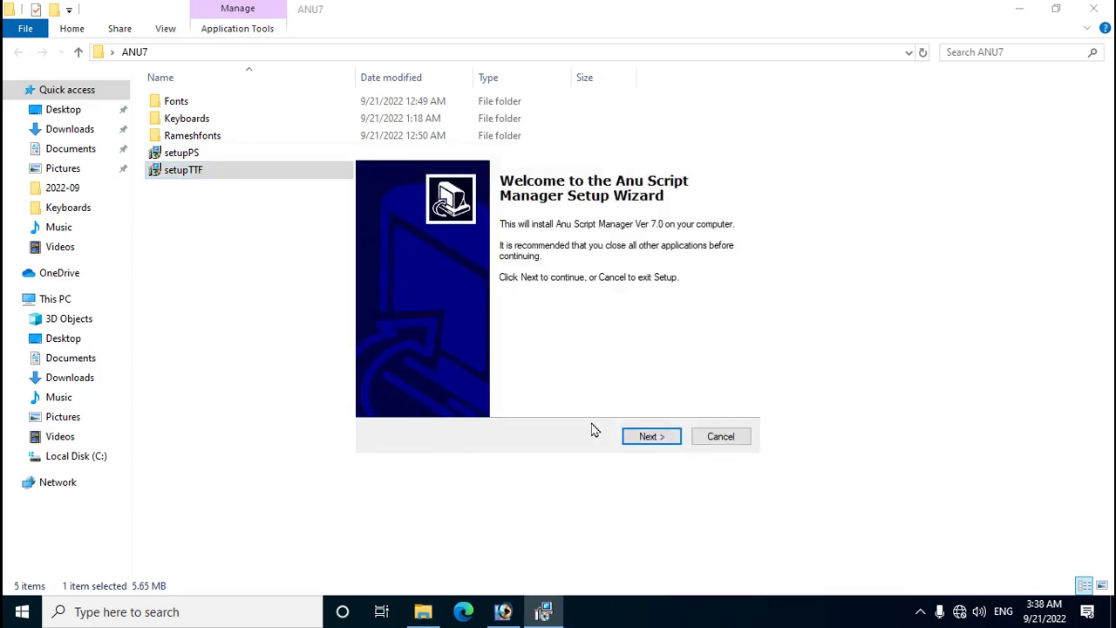
pyautogui.click(649, 438)
pyautogui.click(648, 438)
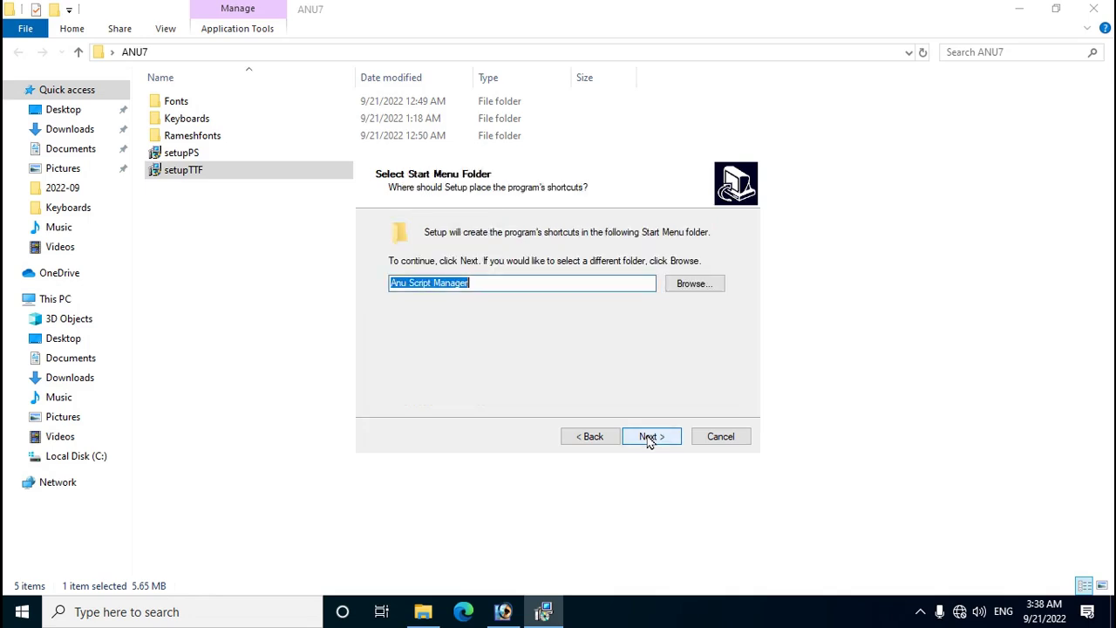
pyautogui.click(649, 438)
pyautogui.click(649, 438)
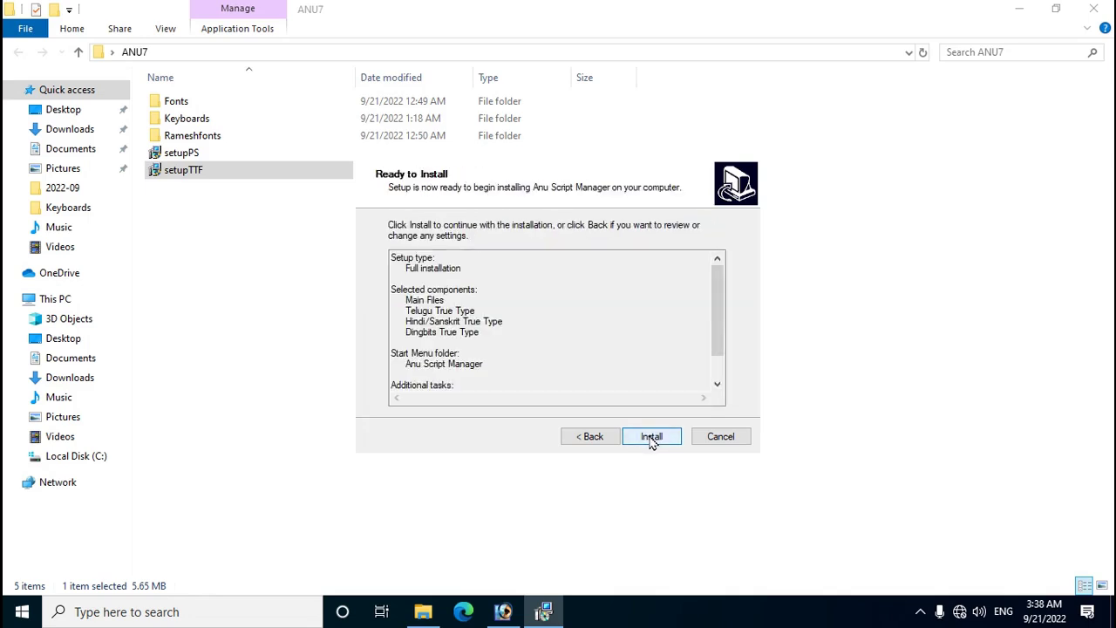
pyautogui.click(651, 440)
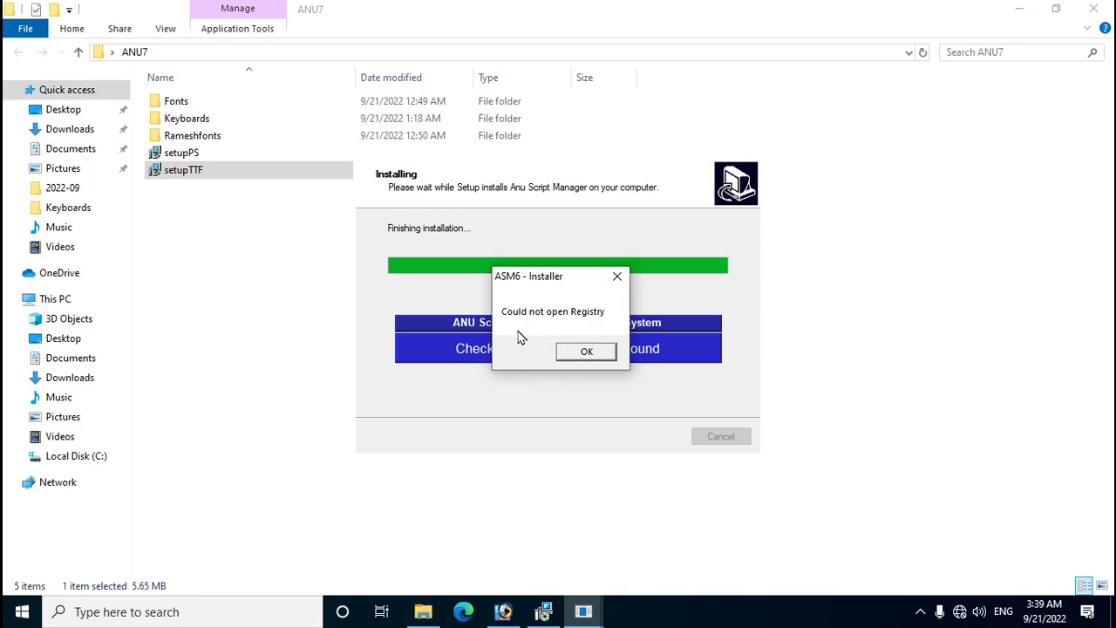
pyautogui.click(588, 353)
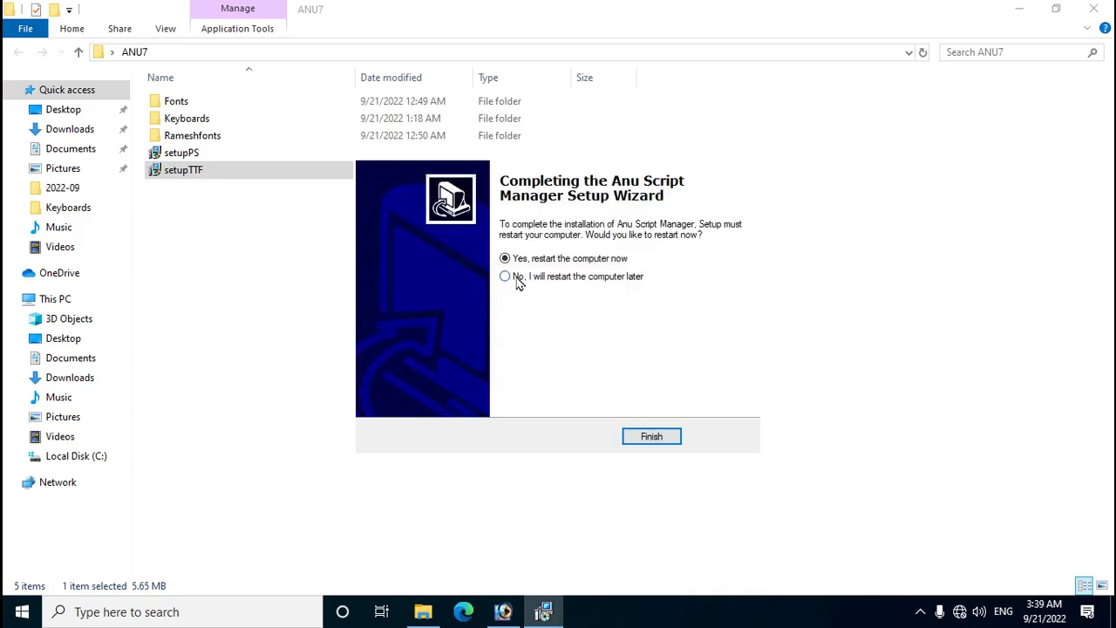
pyautogui.click(506, 277)
pyautogui.click(652, 437)
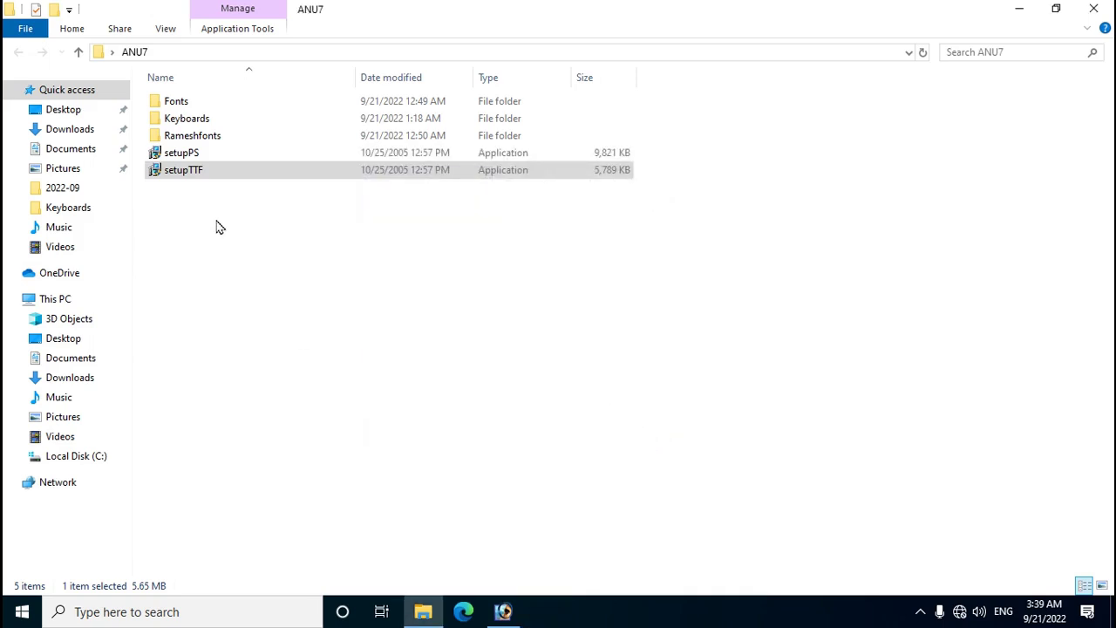
# - Open the Apple image in the Keyboards folder and examine the Telugu keyboard layout
pyautogui.doubleClick(214, 120)
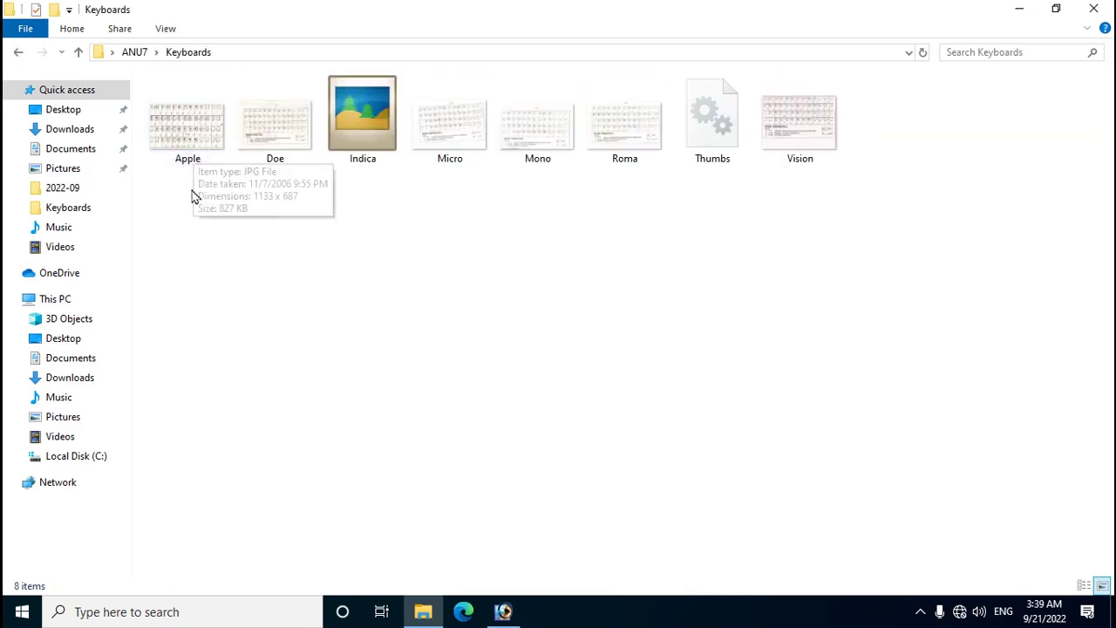
pyautogui.doubleClick(197, 145)
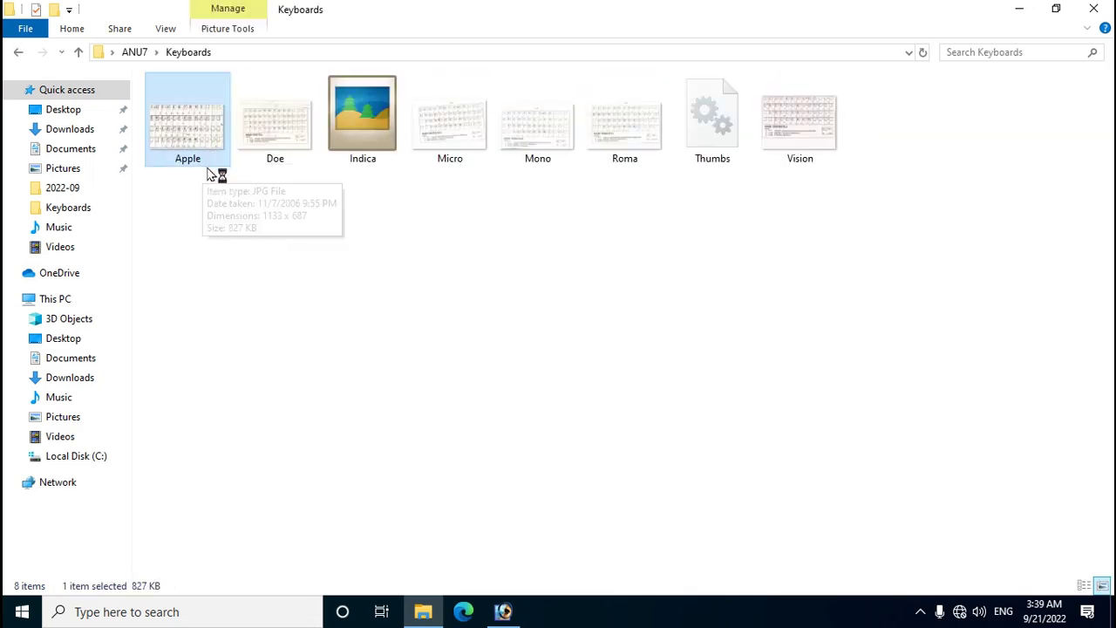
pyautogui.scroll(1, 532, 275)
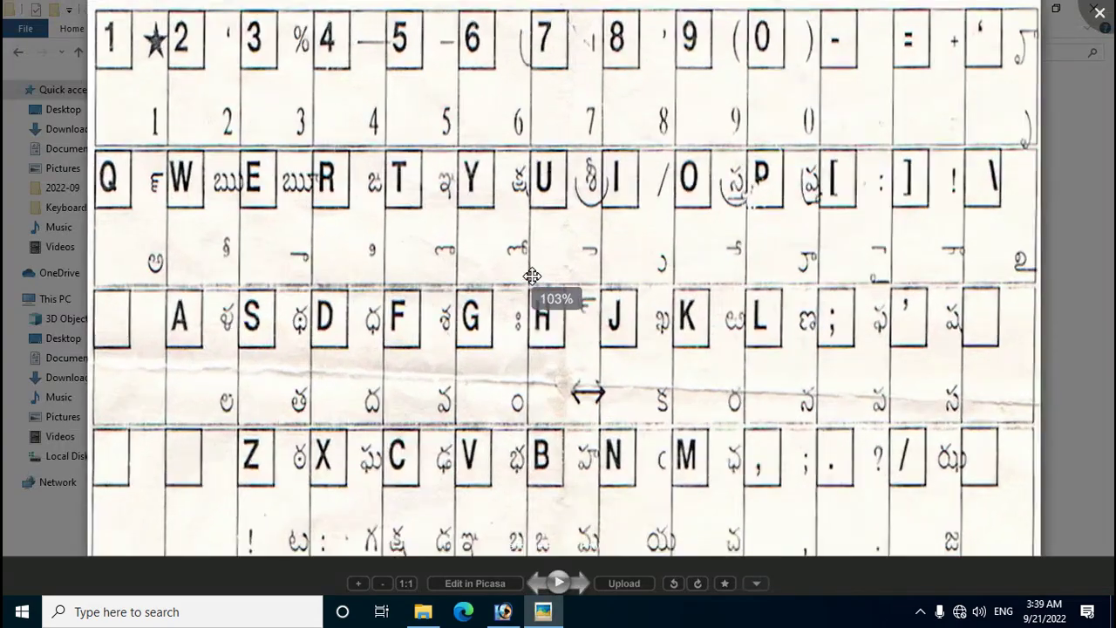
pyautogui.scroll(-3, 533, 276)
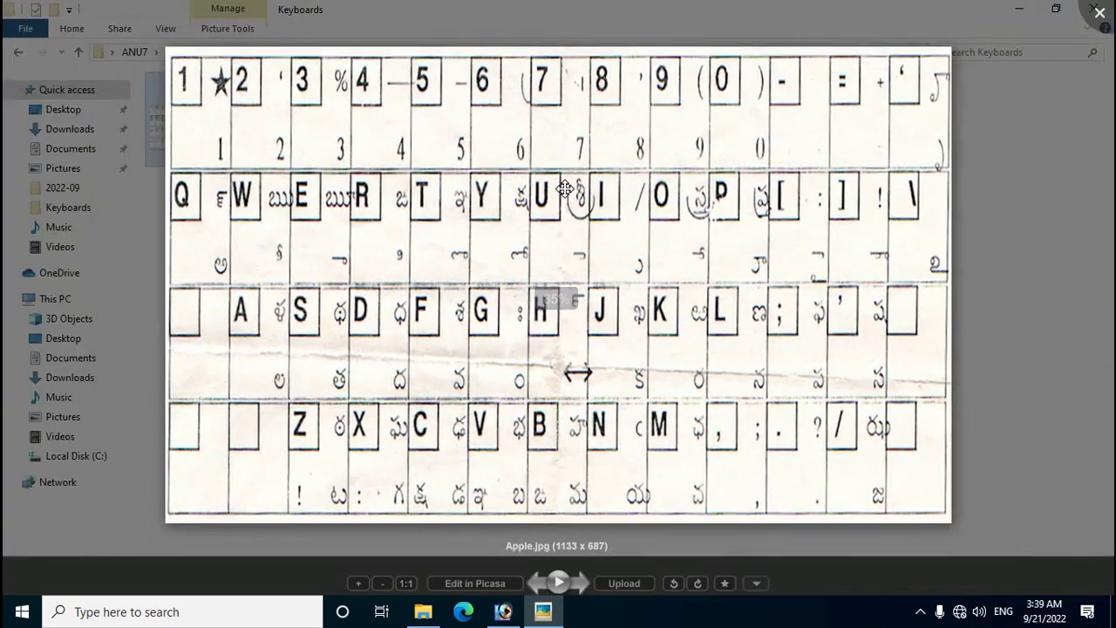
# - Close the Apple image and its folder, view Control Panel with Large icons, and open the Fonts folder, minimizing it once loaded
pyautogui.doubleClick(1100, 12)
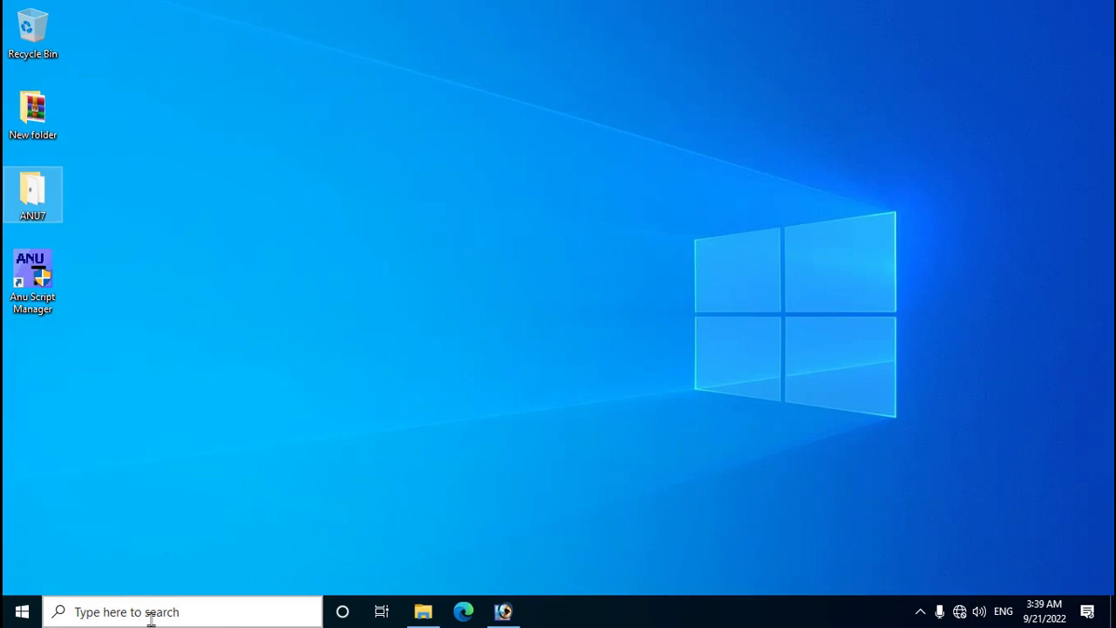
pyautogui.click(182, 615)
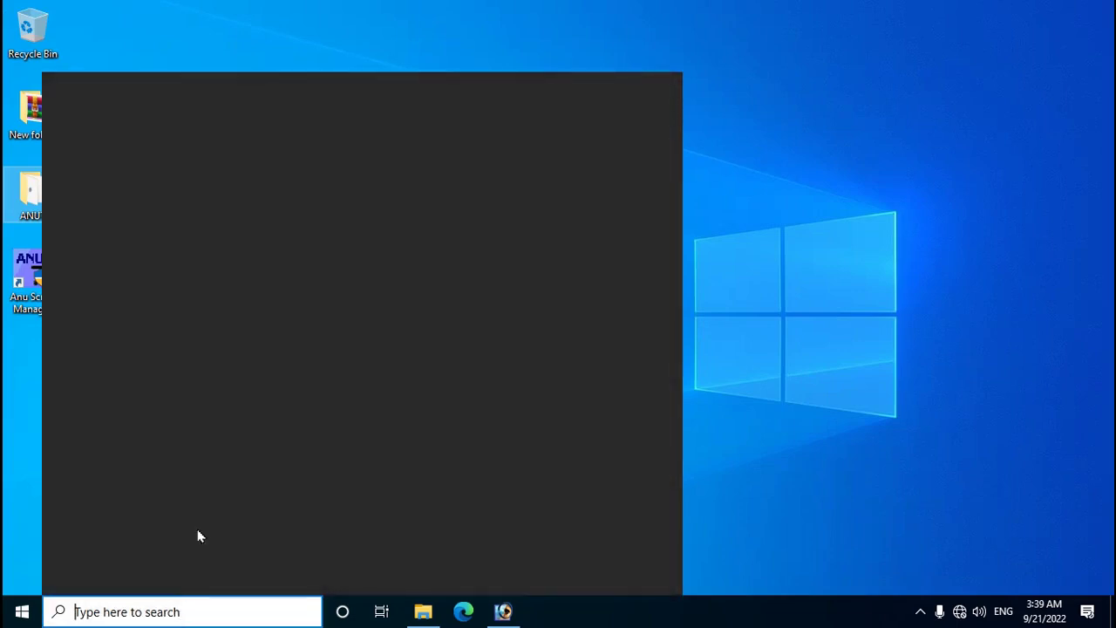
pyautogui.click(157, 217)
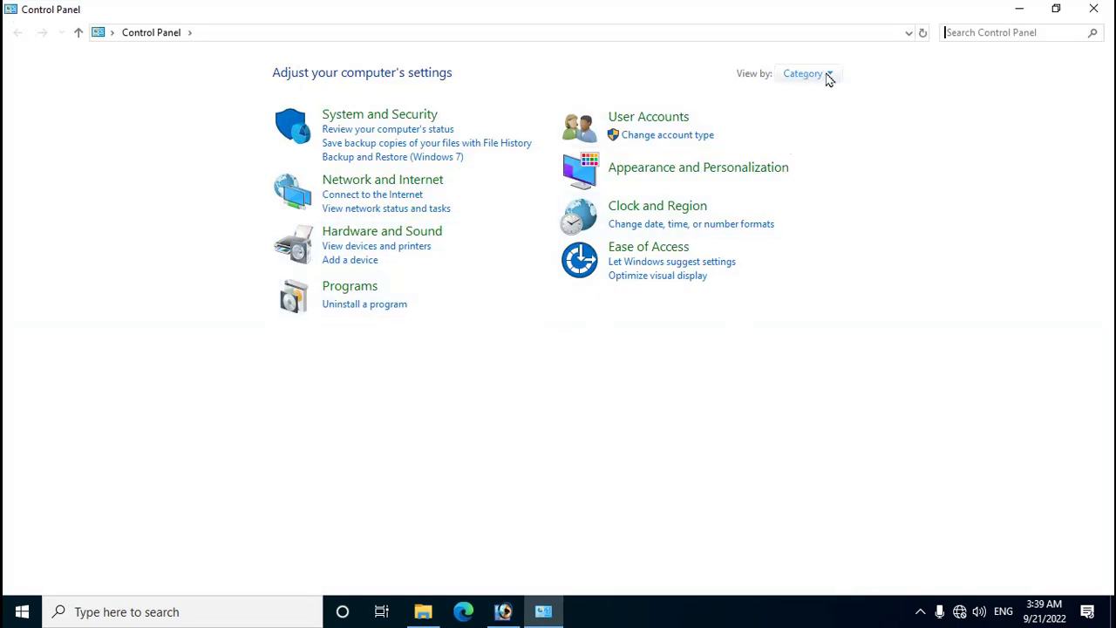
pyautogui.click(832, 76)
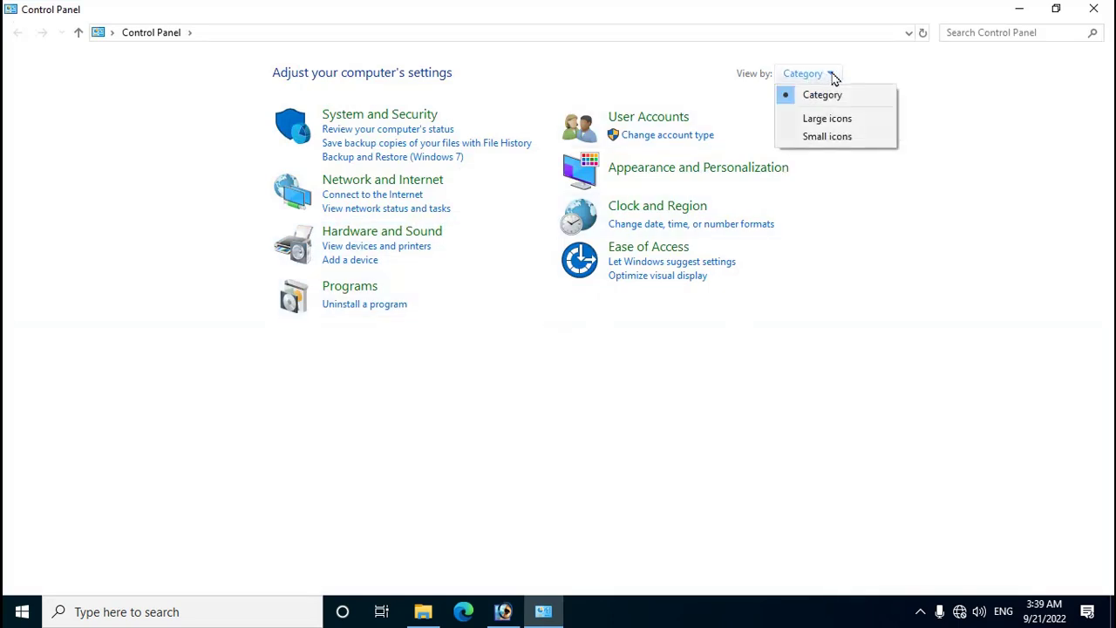
pyautogui.click(827, 119)
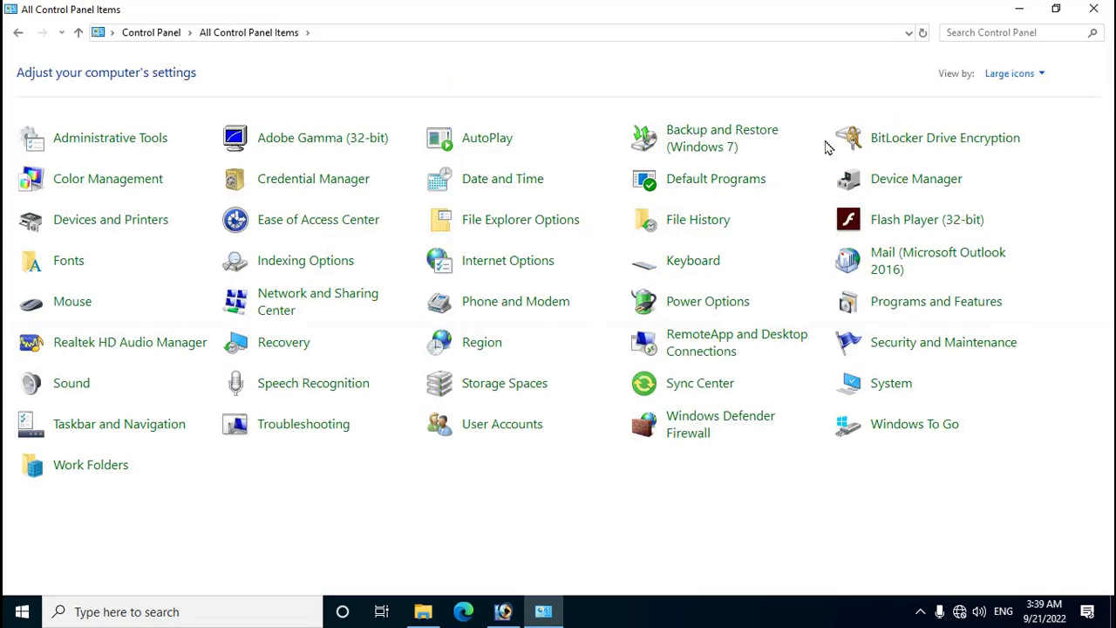
pyautogui.click(69, 261)
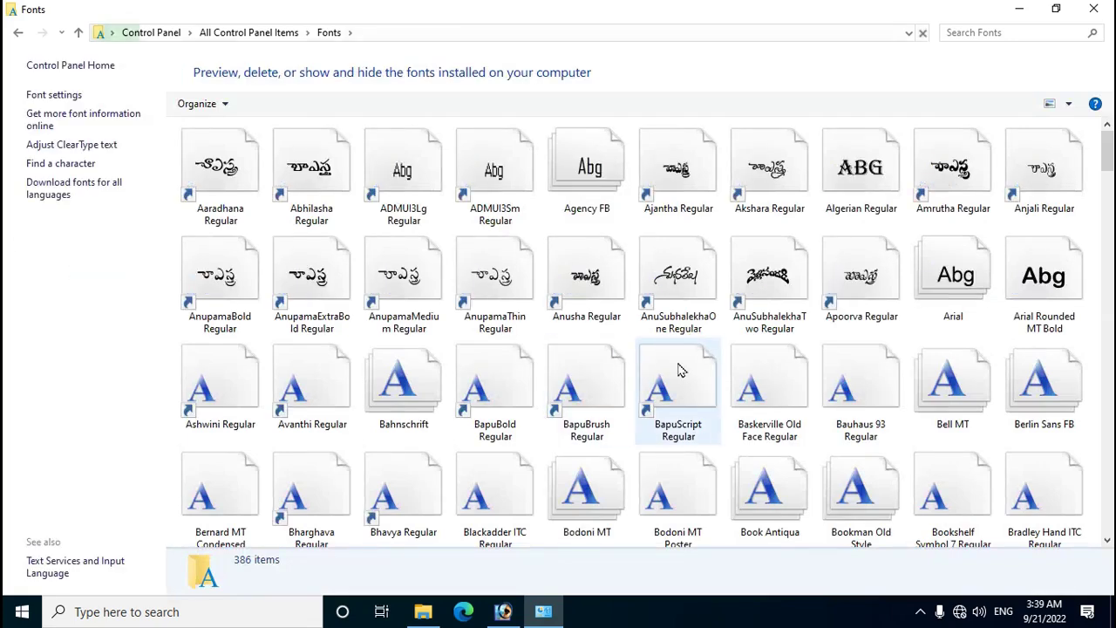
pyautogui.click(1018, 10)
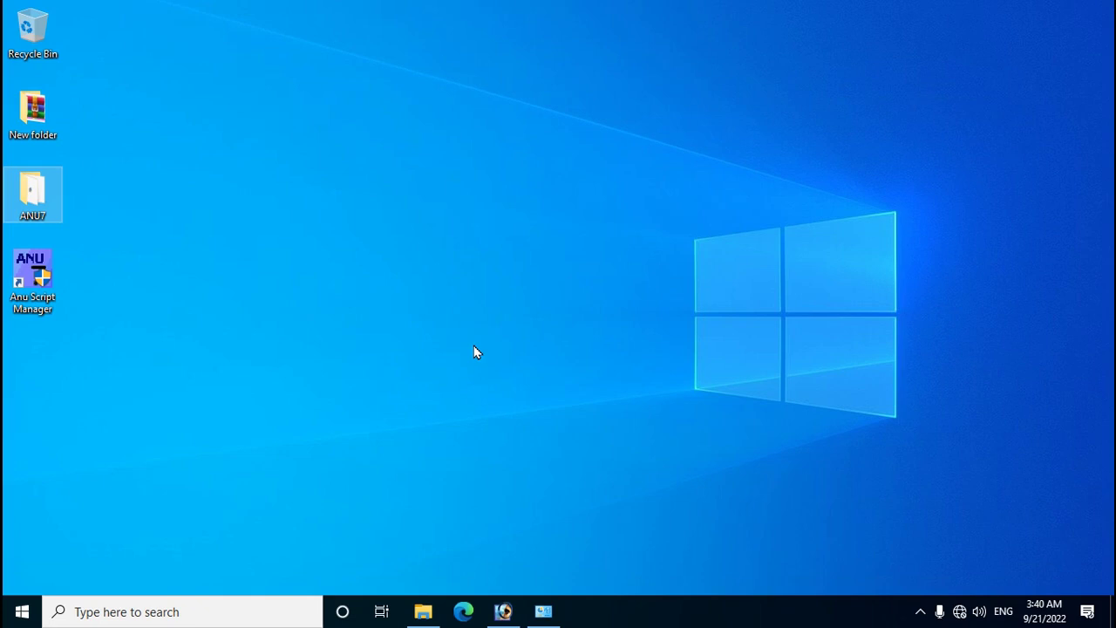
# - Open the C:\AnuSM\PSFonts\PFM folder in a new File Explorer window
pyautogui.press('super+e')
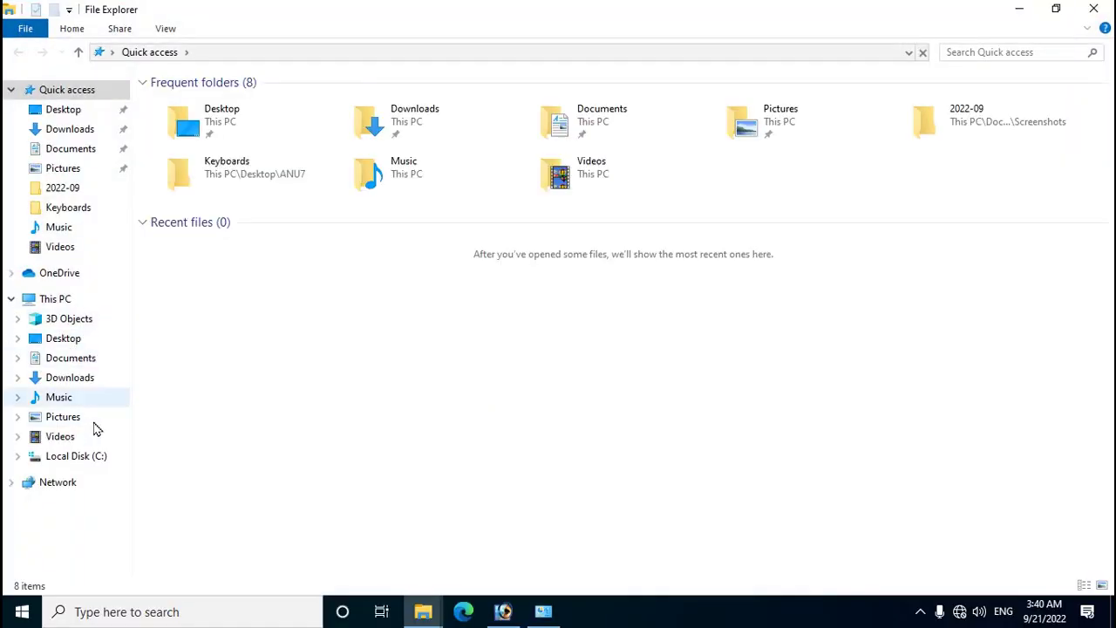
pyautogui.click(84, 457)
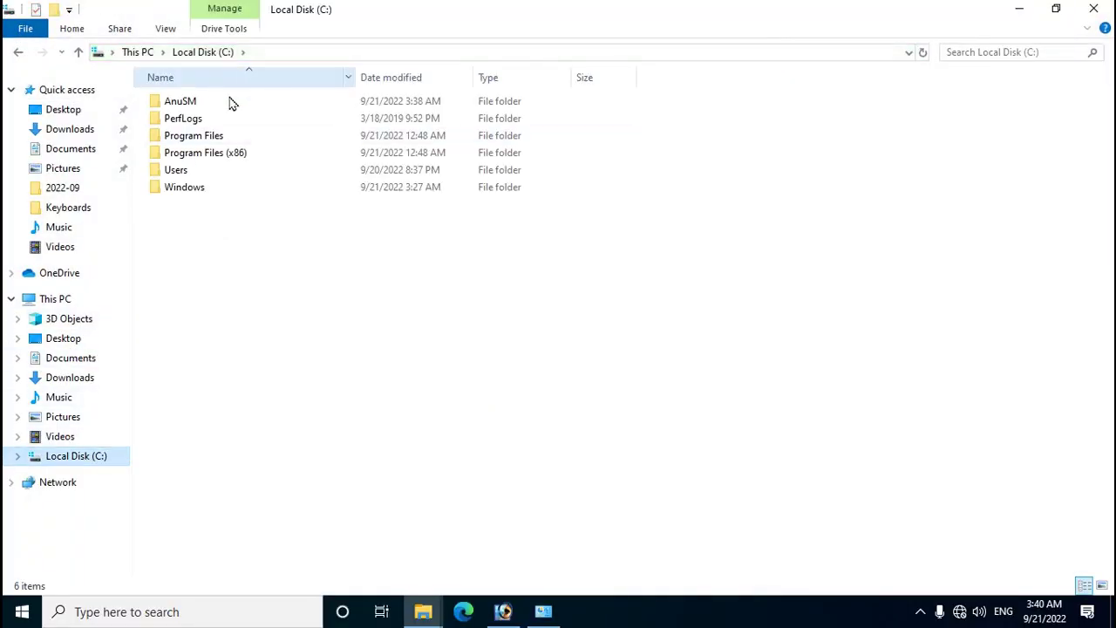
pyautogui.doubleClick(186, 106)
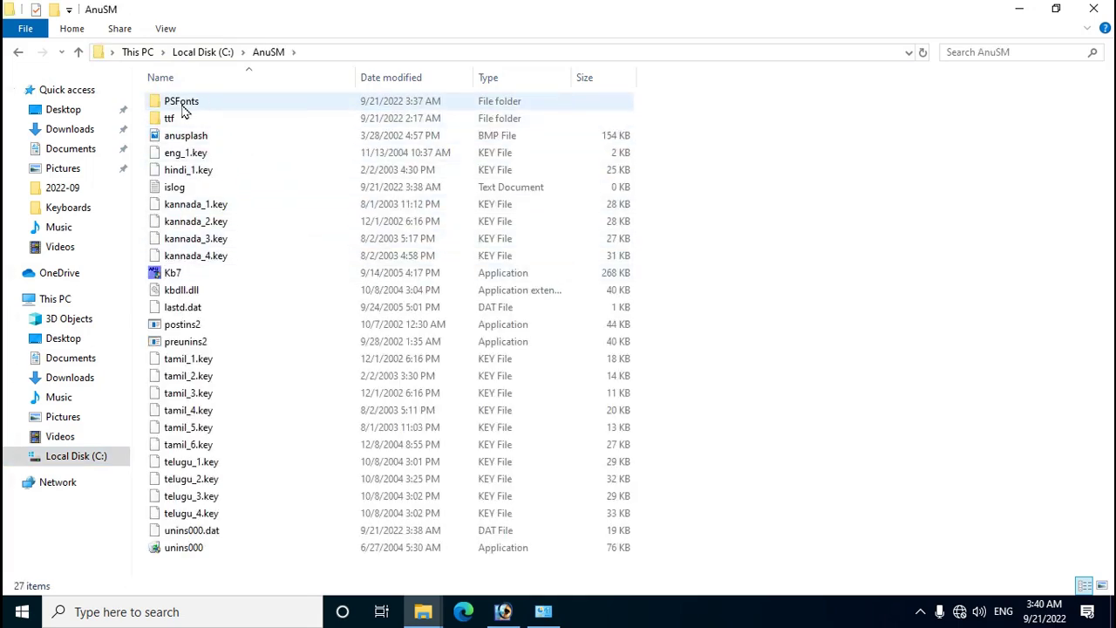
pyautogui.moveTo(184, 109)
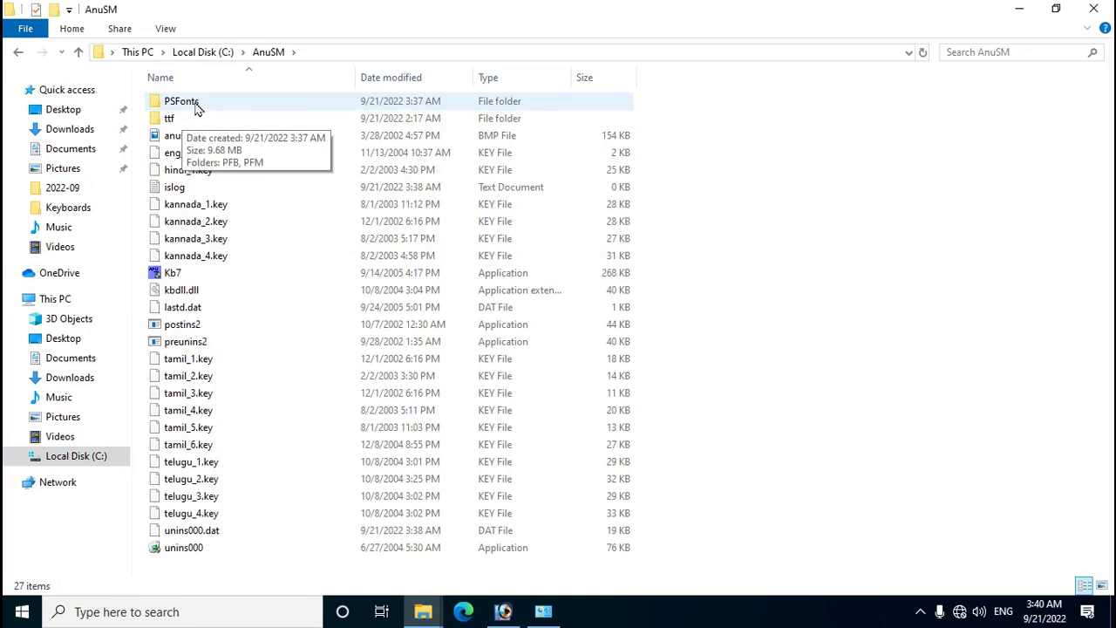
pyautogui.doubleClick(196, 103)
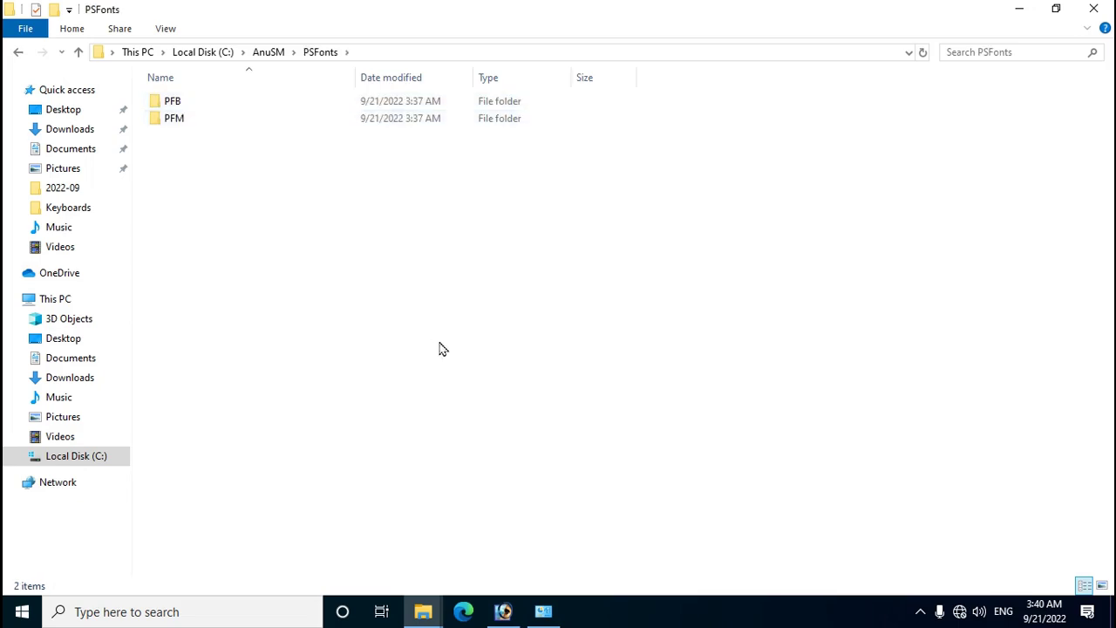
pyautogui.click(180, 127)
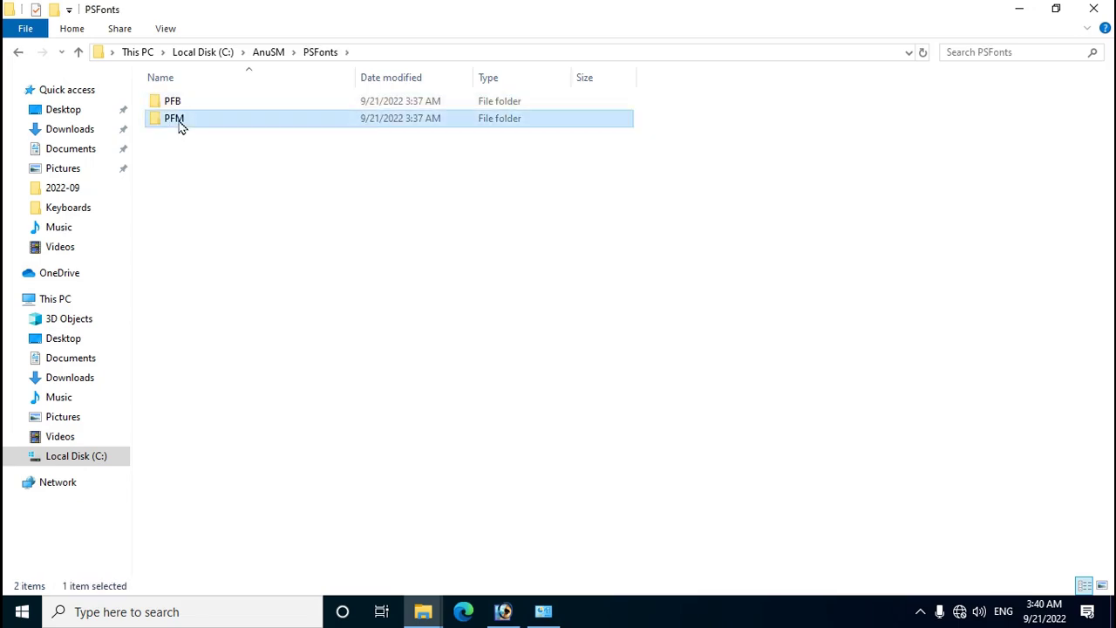
pyautogui.doubleClick(181, 127)
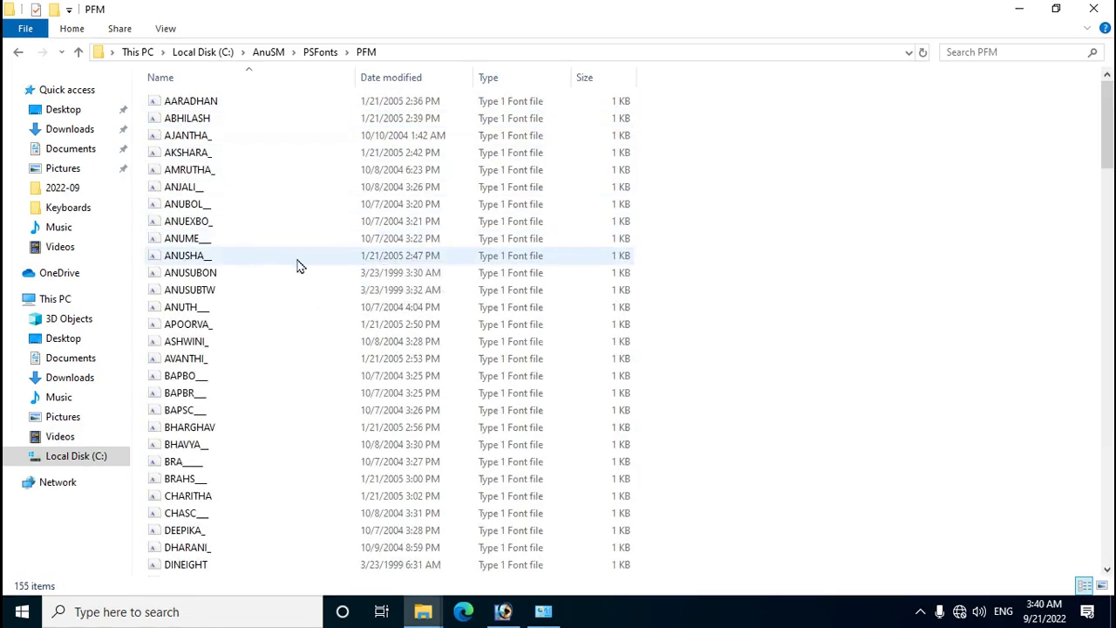
# - Copy all the Type 1 font files in PFM and try to install them by pasting into the Control Panel Fonts folder
pyautogui.click(219, 102)
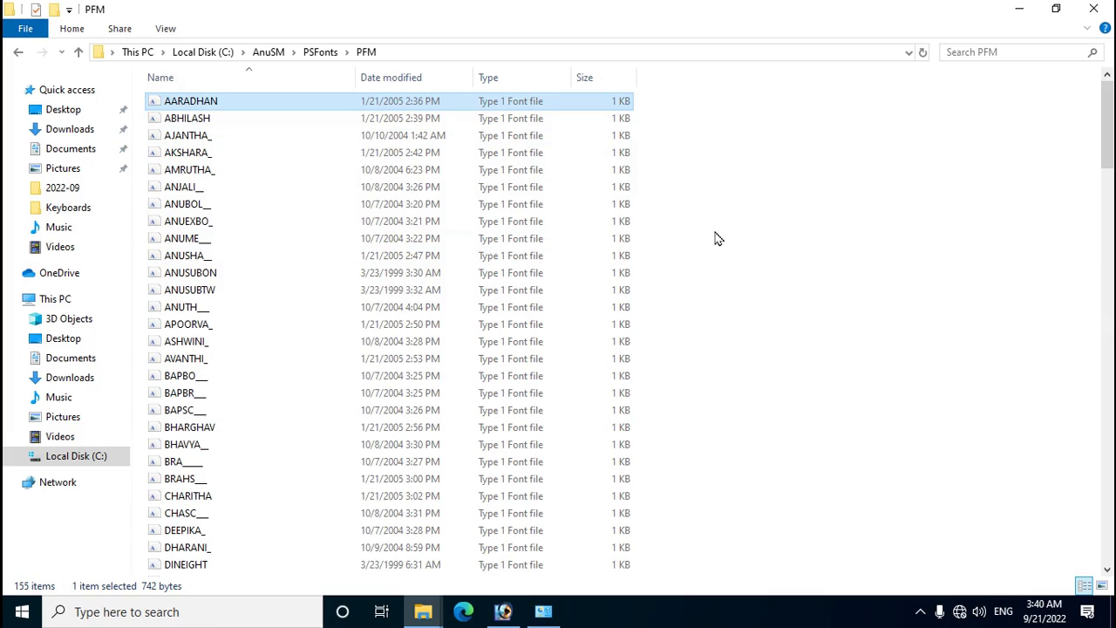
pyautogui.hotkey('ctrl', 'a')
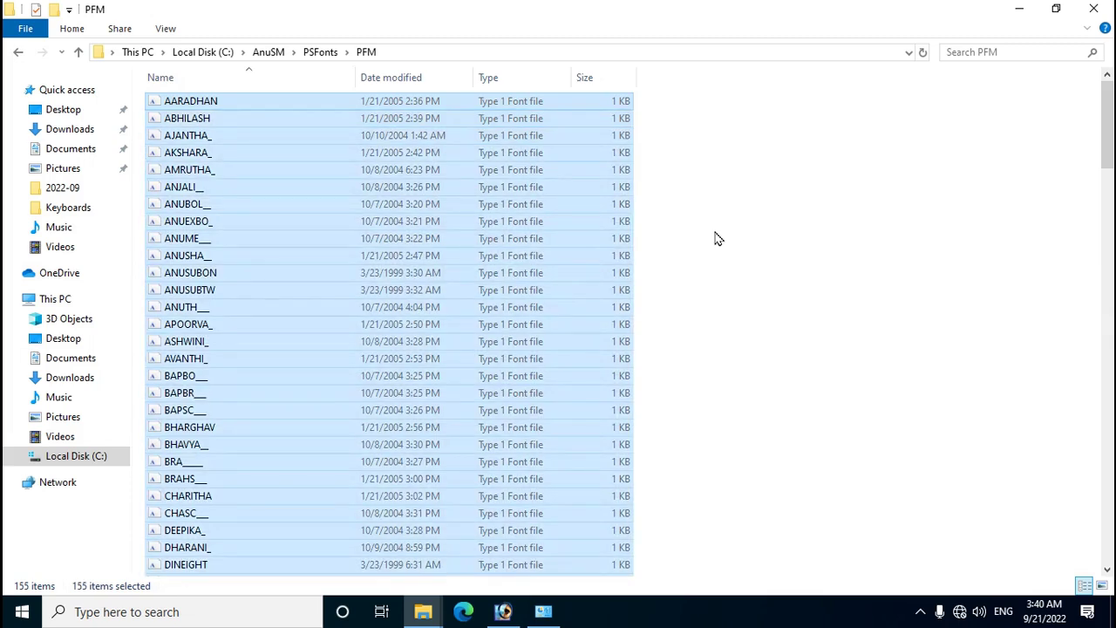
pyautogui.rightClick(320, 256)
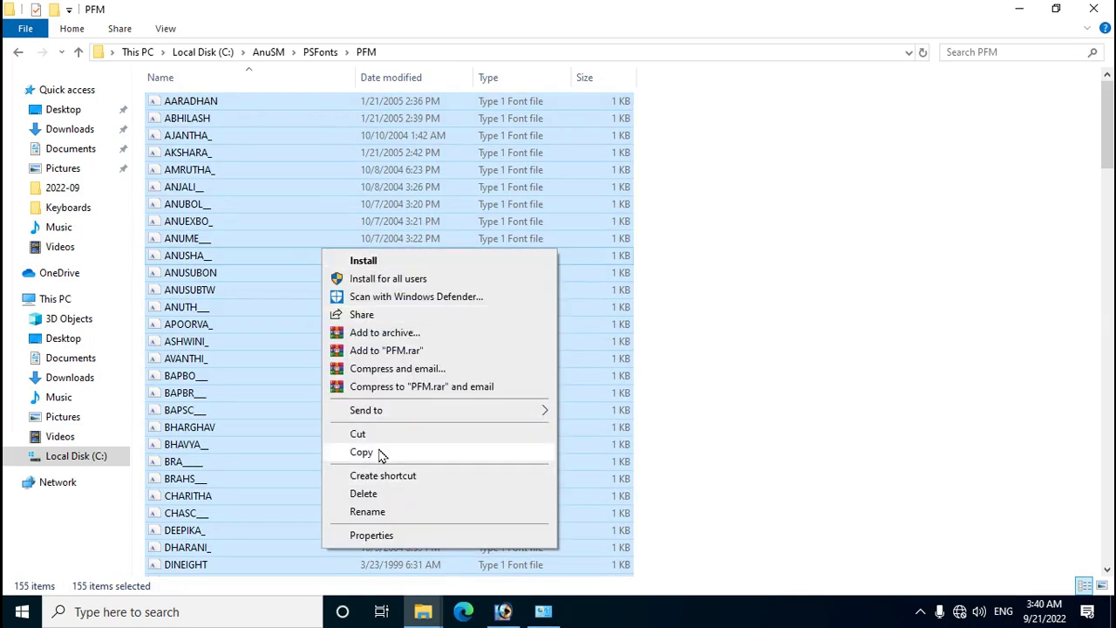
pyautogui.click(381, 454)
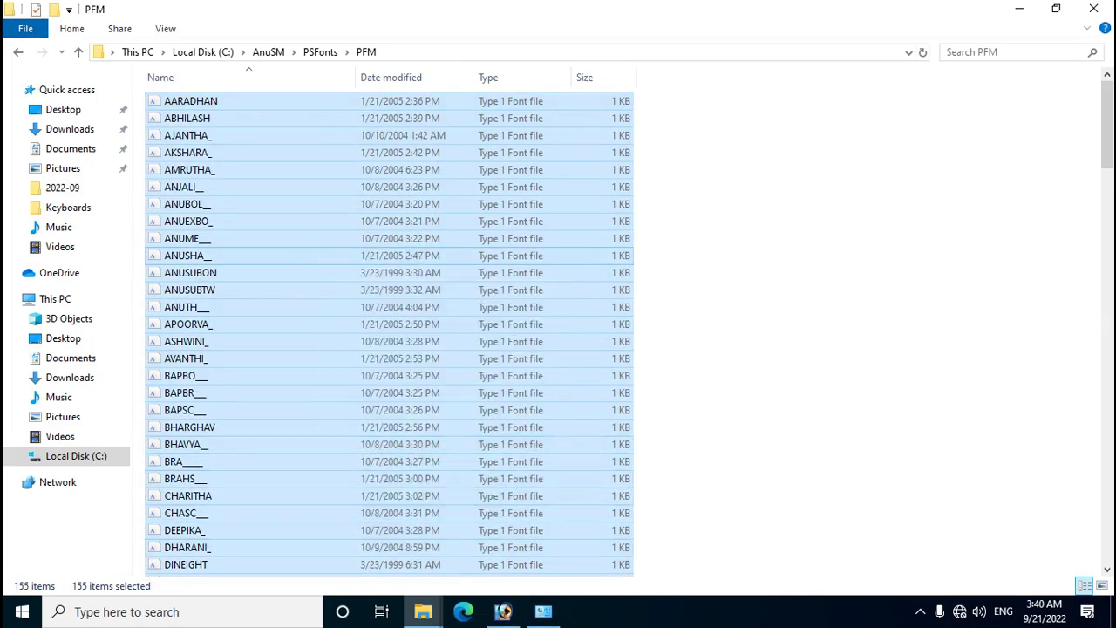
pyautogui.click(547, 613)
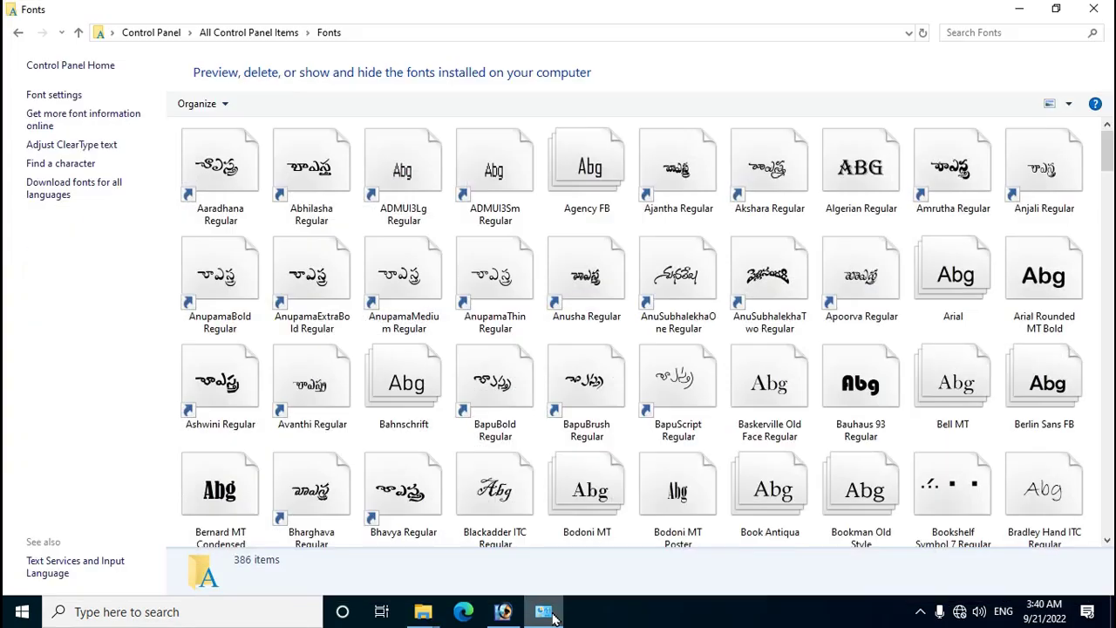
pyautogui.rightClick(633, 217)
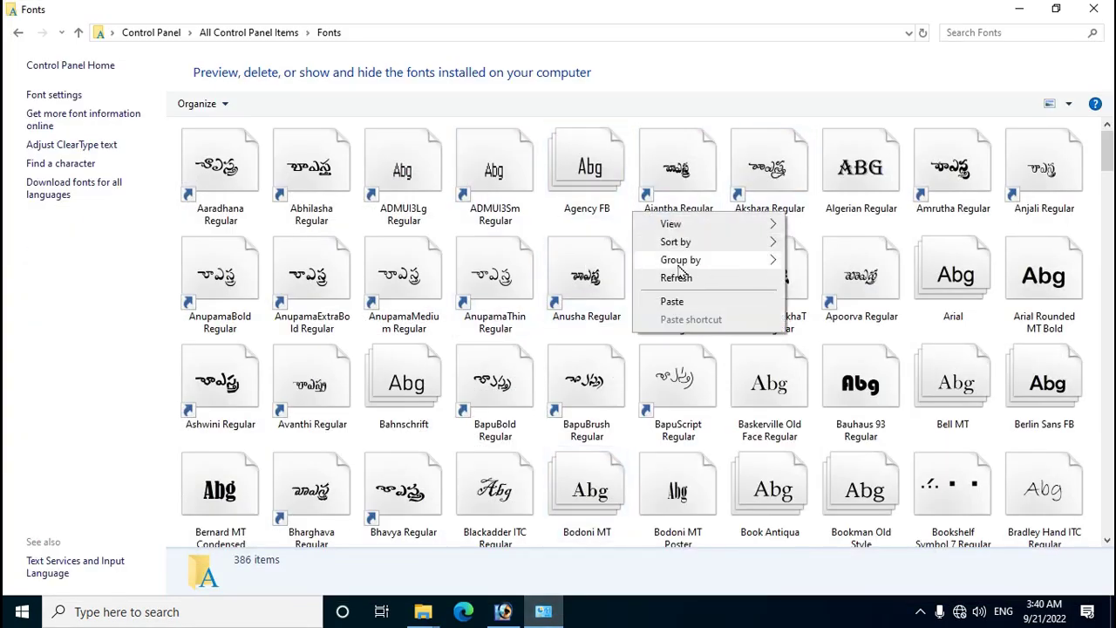
pyautogui.click(672, 302)
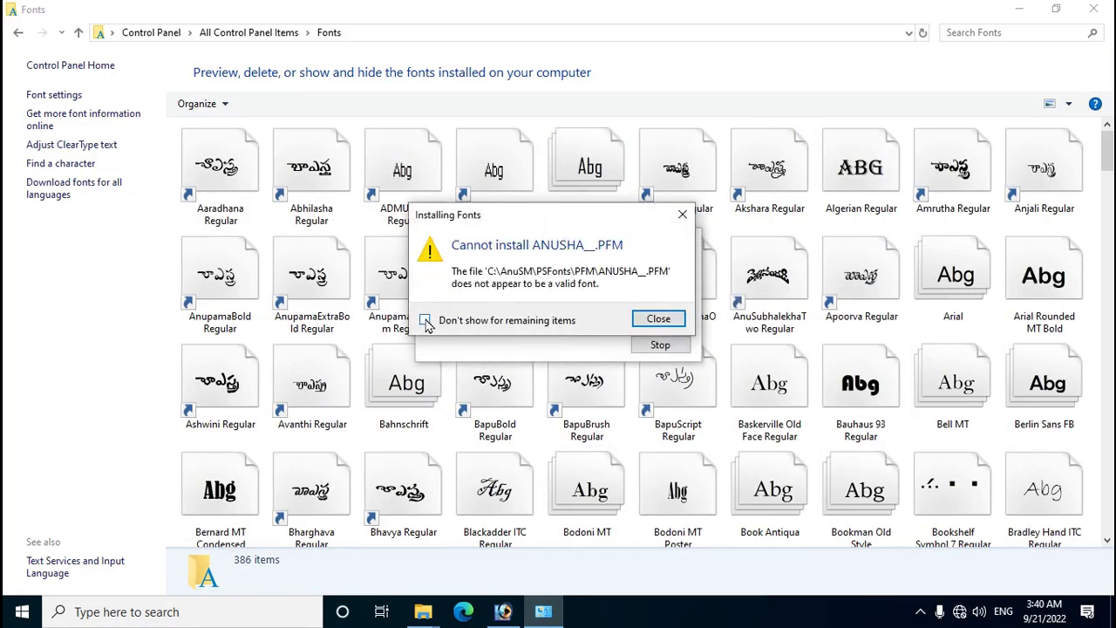
pyautogui.click(662, 320)
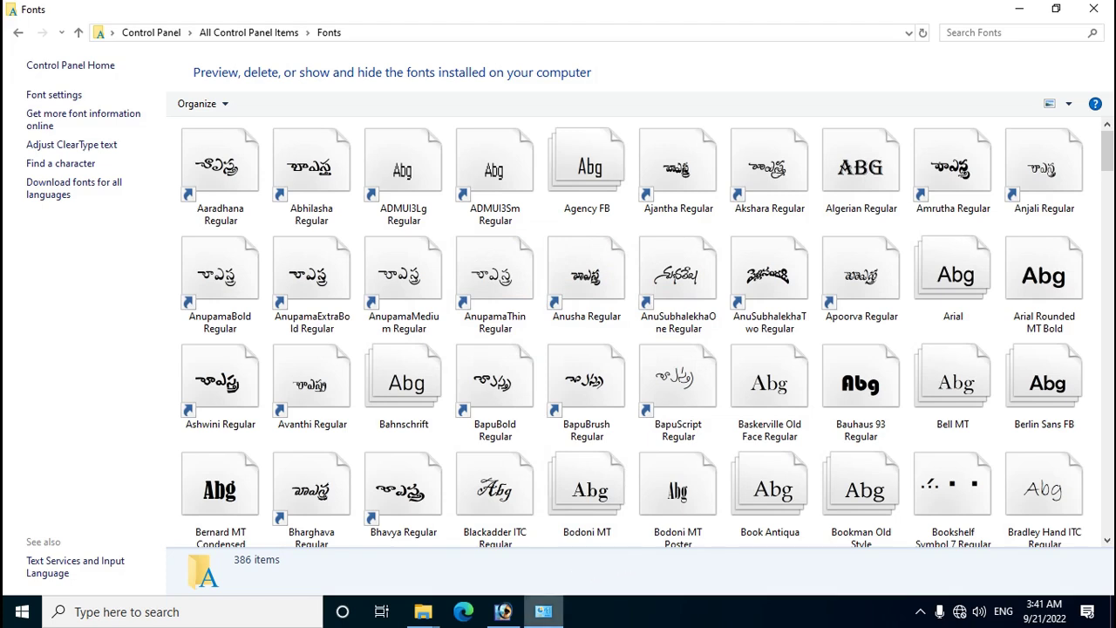
# - Switch back to the PFM folder window, return to AnuSM, and open its ttf folder
pyautogui.click(427, 614)
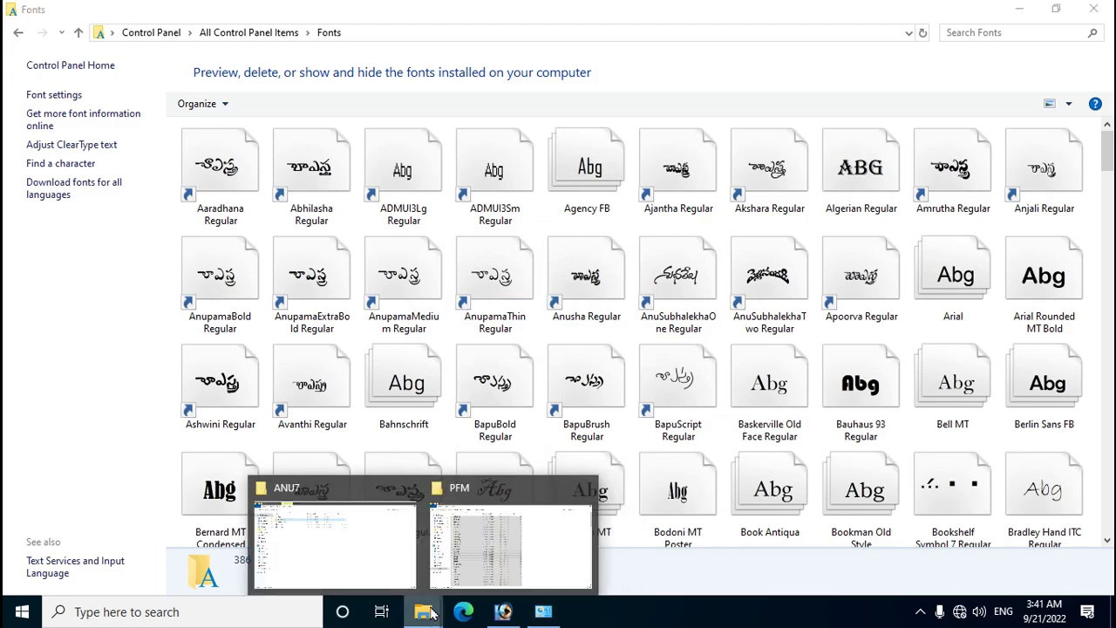
pyautogui.click(458, 560)
pyautogui.hotkey('ctrl', 'a')
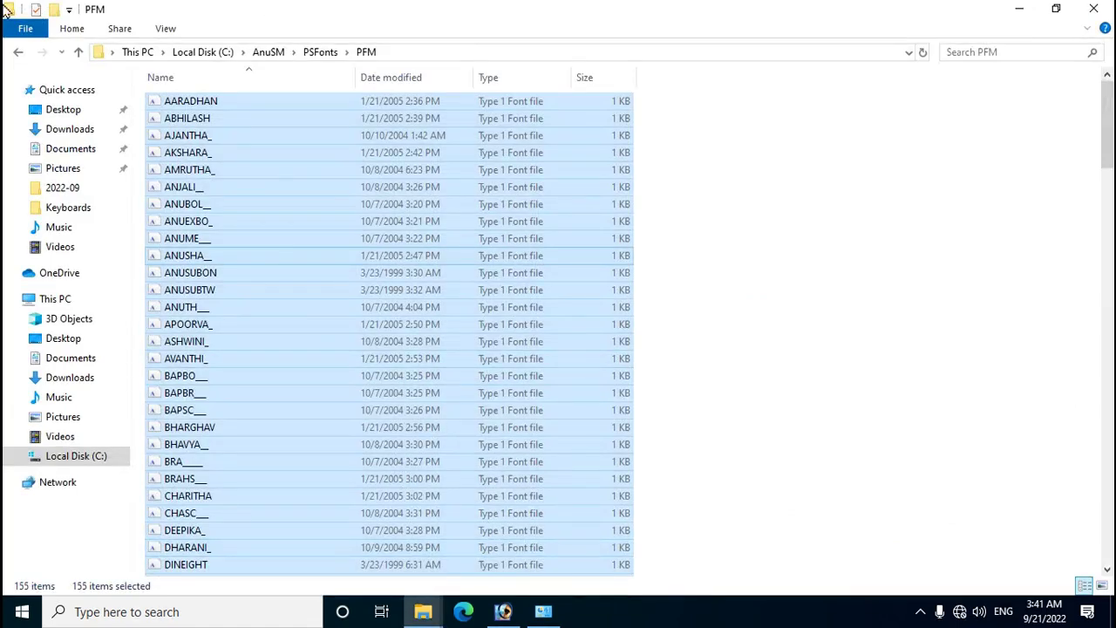
pyautogui.click(20, 54)
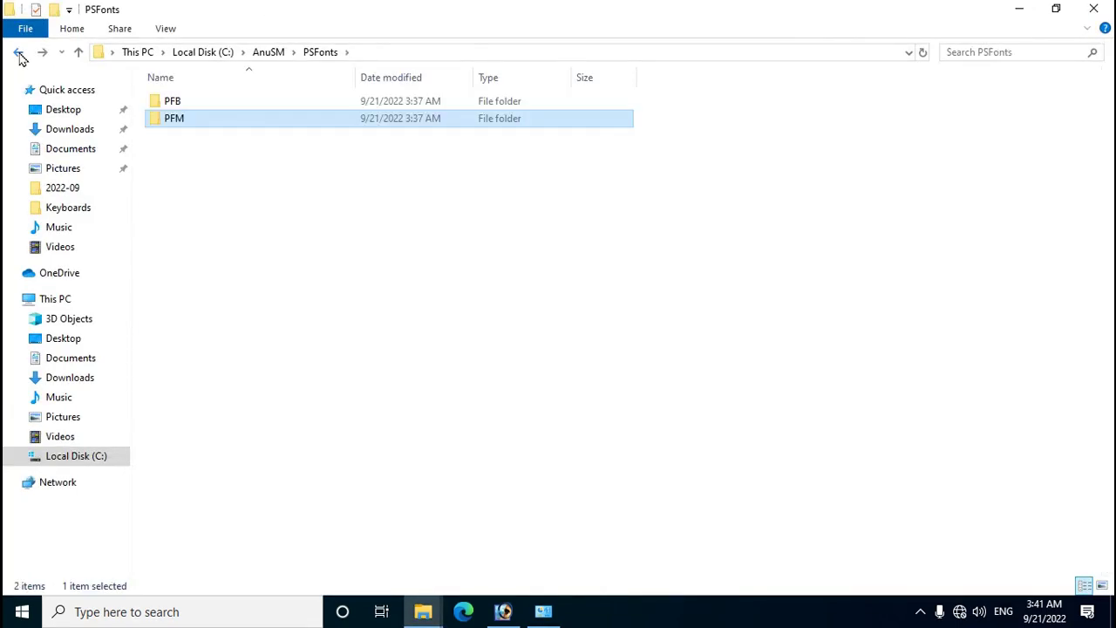
pyautogui.click(20, 54)
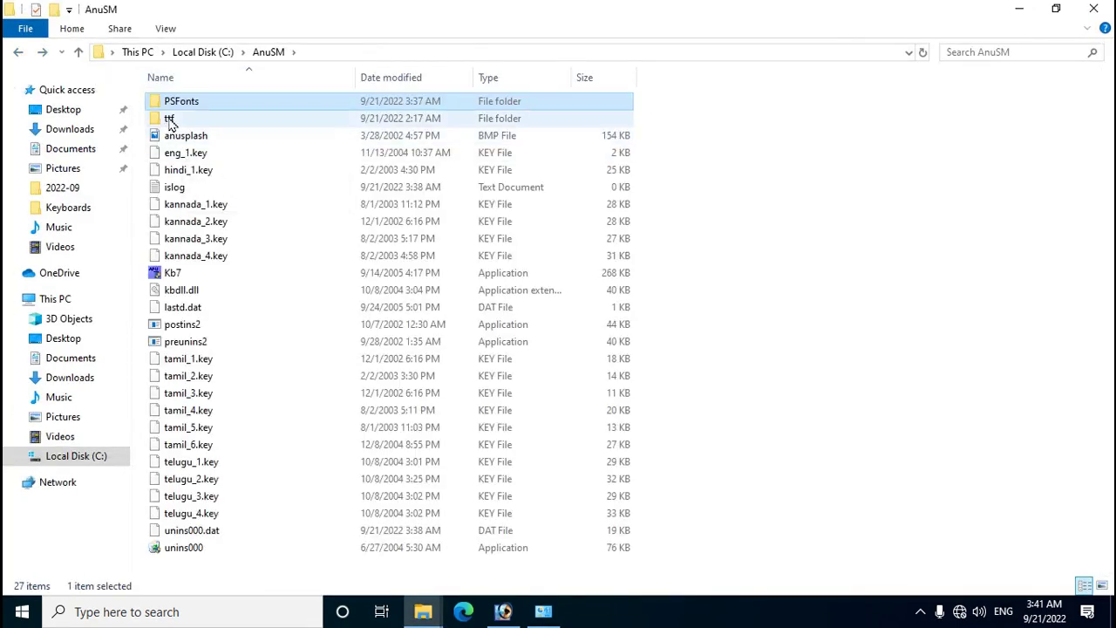
pyautogui.click(171, 121)
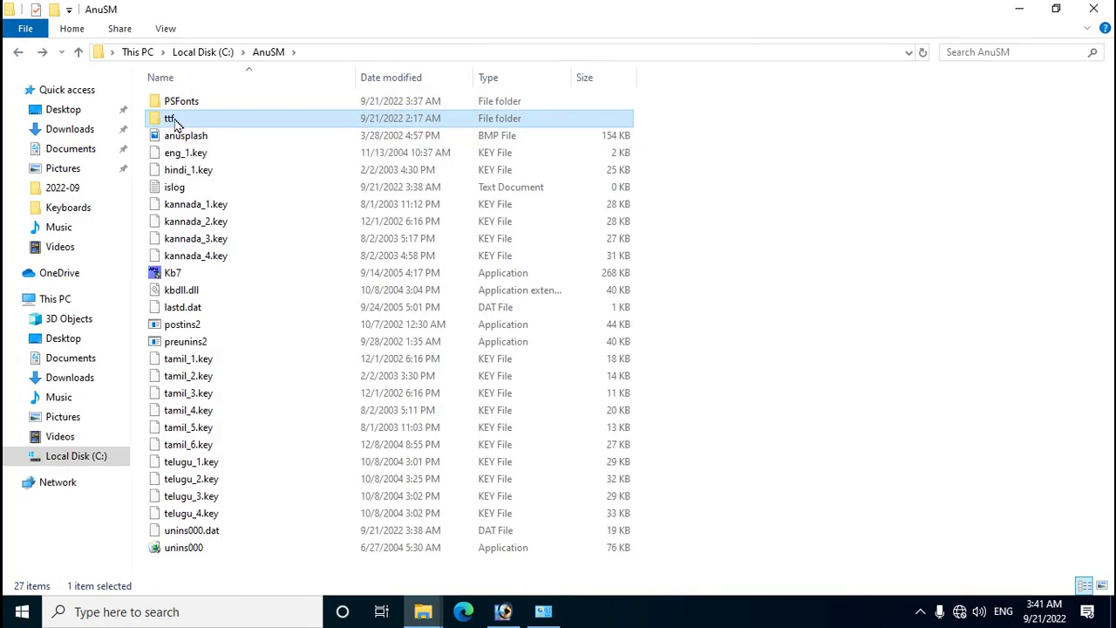
pyautogui.doubleClick(174, 122)
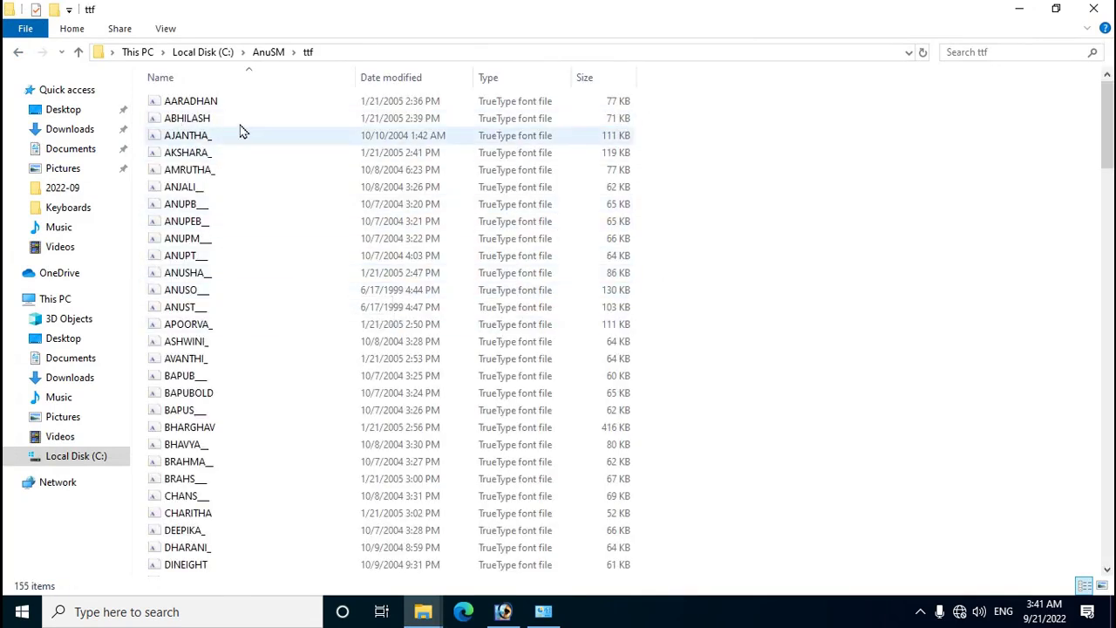
# - Copy all TrueType fonts from the ttf folder into the Control Panel Fonts folder, replacing already installed fonts for all current items
pyautogui.click(234, 103)
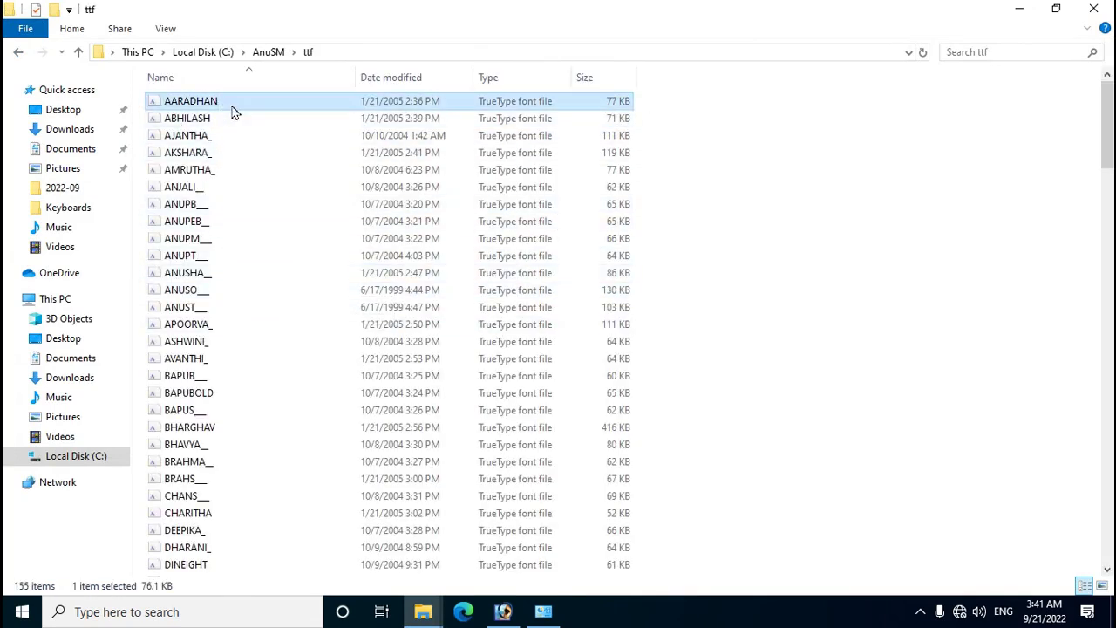
pyautogui.hotkey('ctrl', 'a')
pyautogui.rightClick(345, 129)
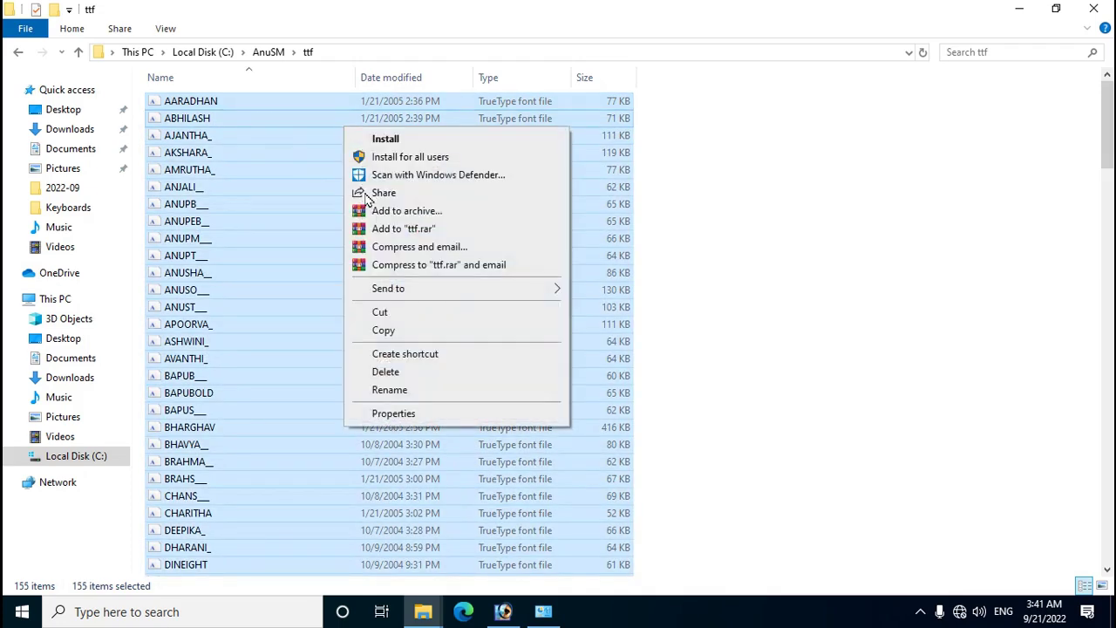
pyautogui.click(384, 331)
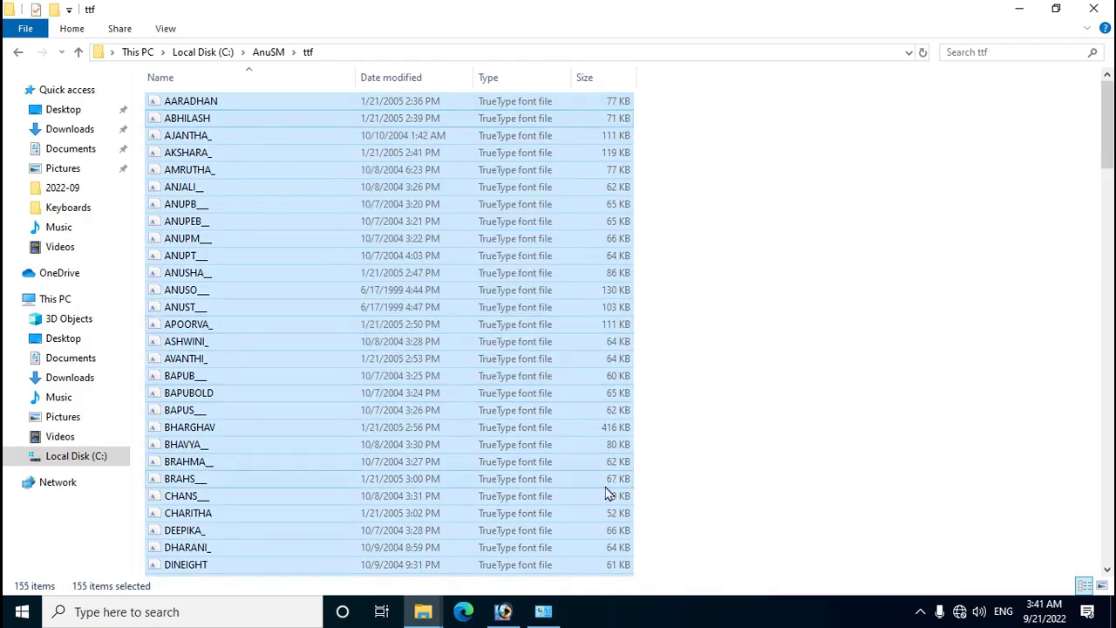
pyautogui.click(546, 614)
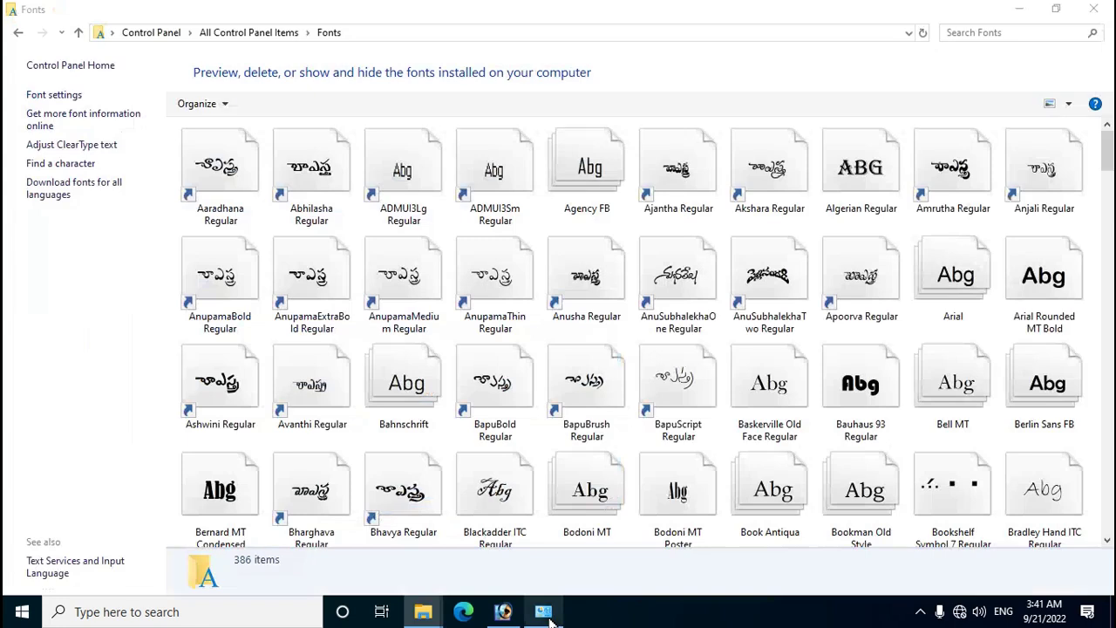
pyautogui.rightClick(546, 219)
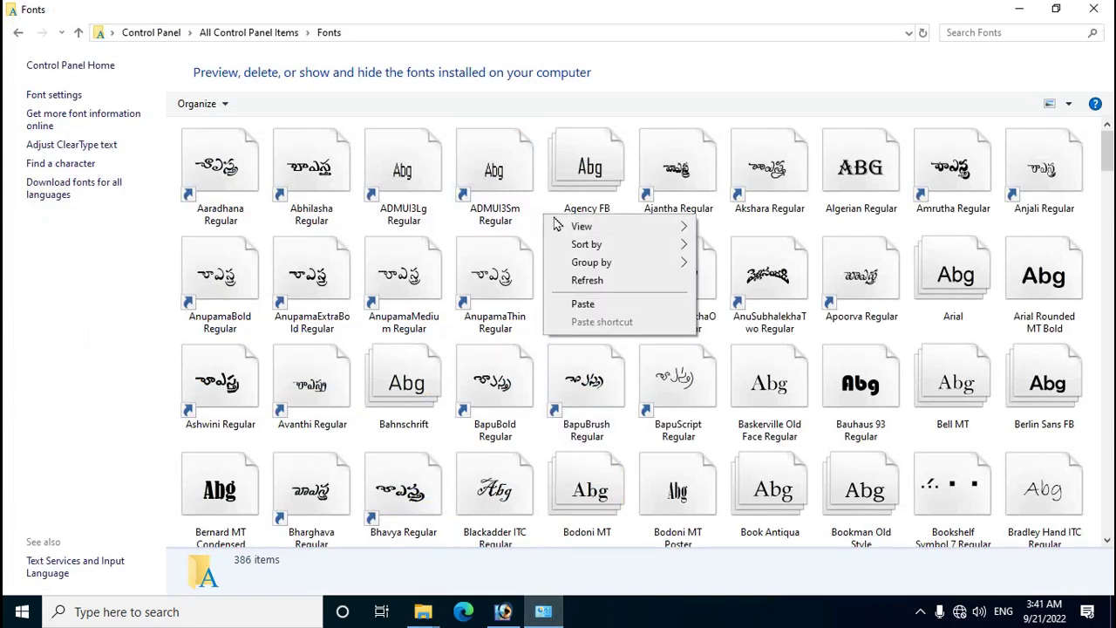
pyautogui.click(608, 307)
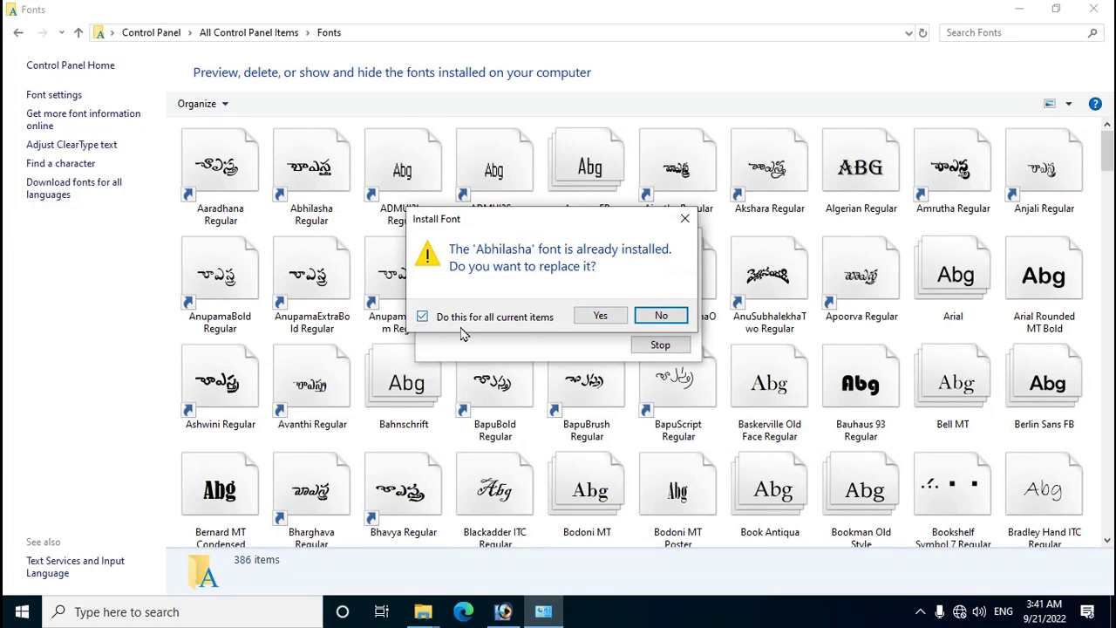
pyautogui.click(601, 317)
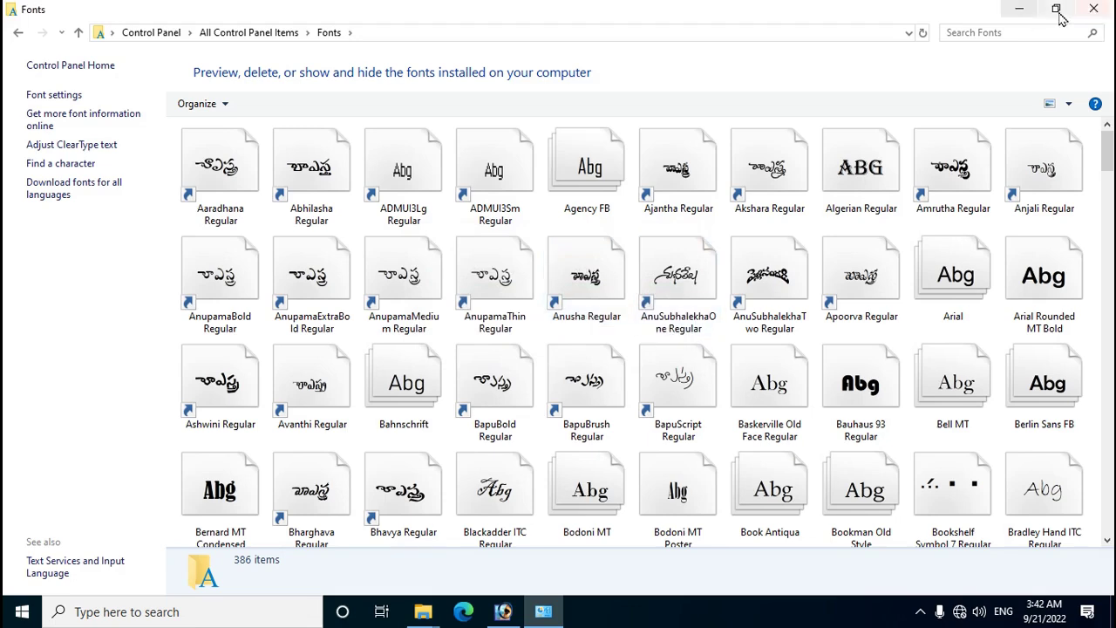
# - Close the Fonts and ttf windows, and open the AnuSM folder from the Anu Script Manager desktop shortcut's file location
pyautogui.click(1103, 10)
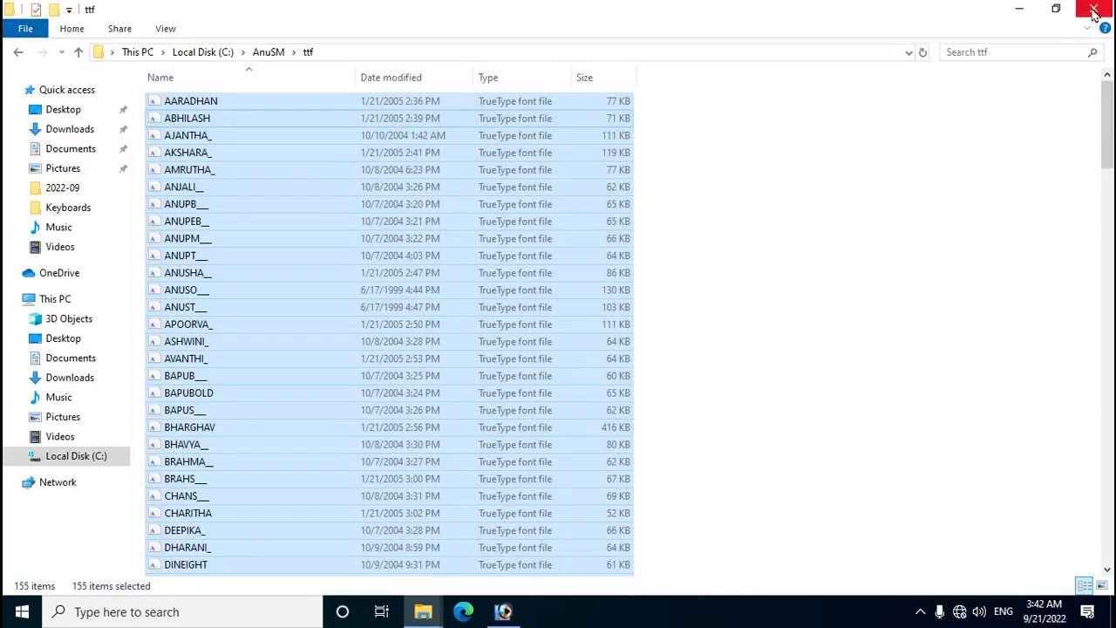
pyautogui.click(1096, 10)
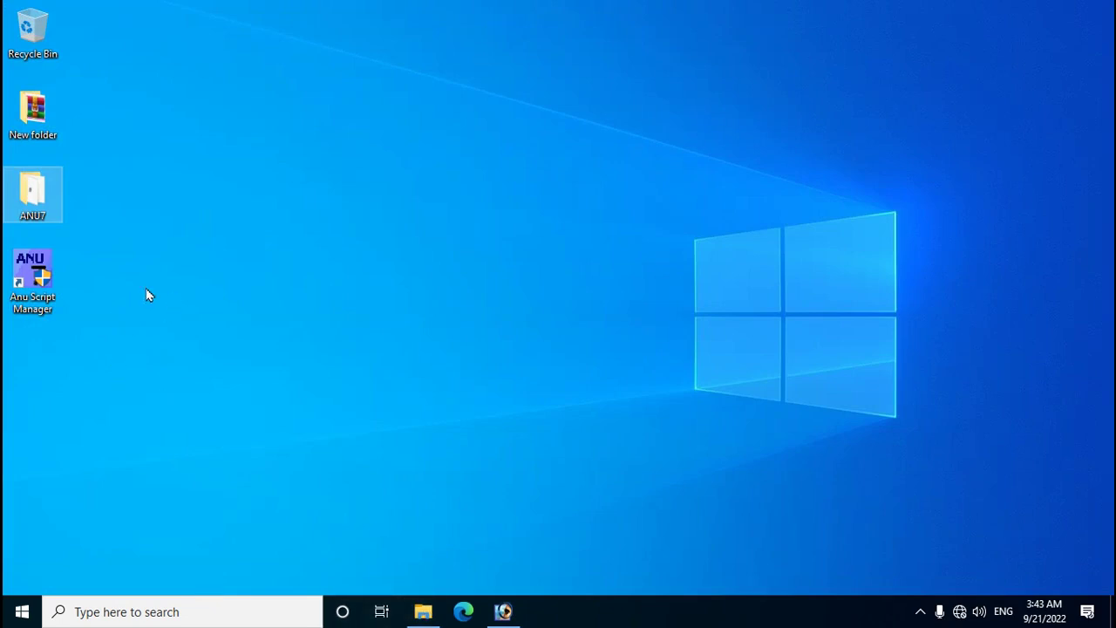
pyautogui.rightClick(39, 273)
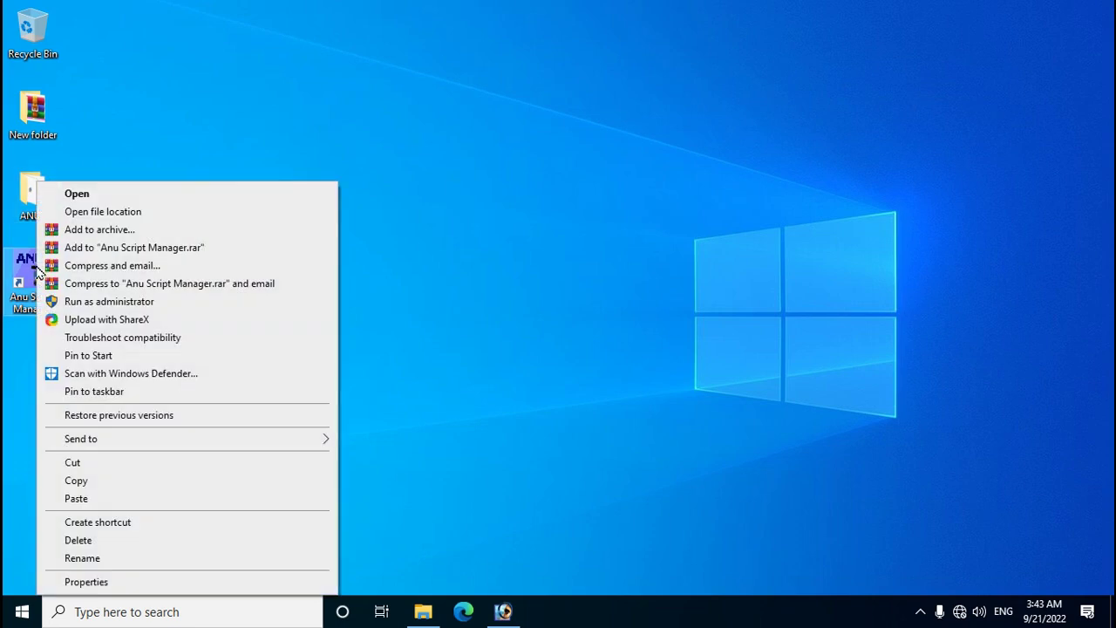
pyautogui.click(153, 217)
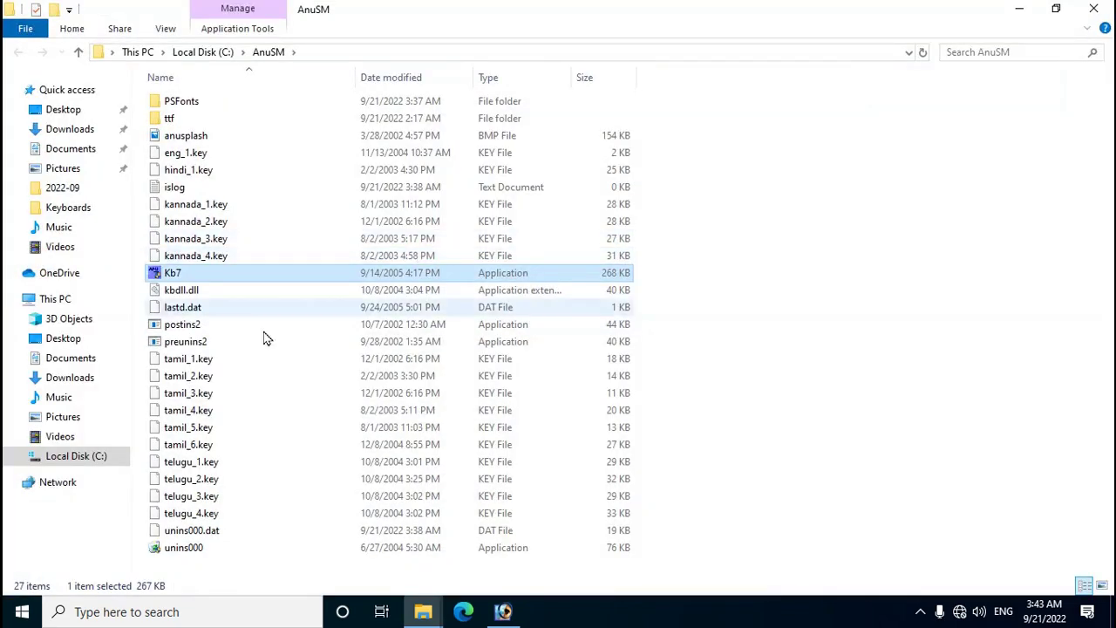
# - Apply Windows XP (Service Pack 3) compatibility mode to the Kb7 application in its properties, and close the AnuSM folder
pyautogui.rightClick(226, 277)
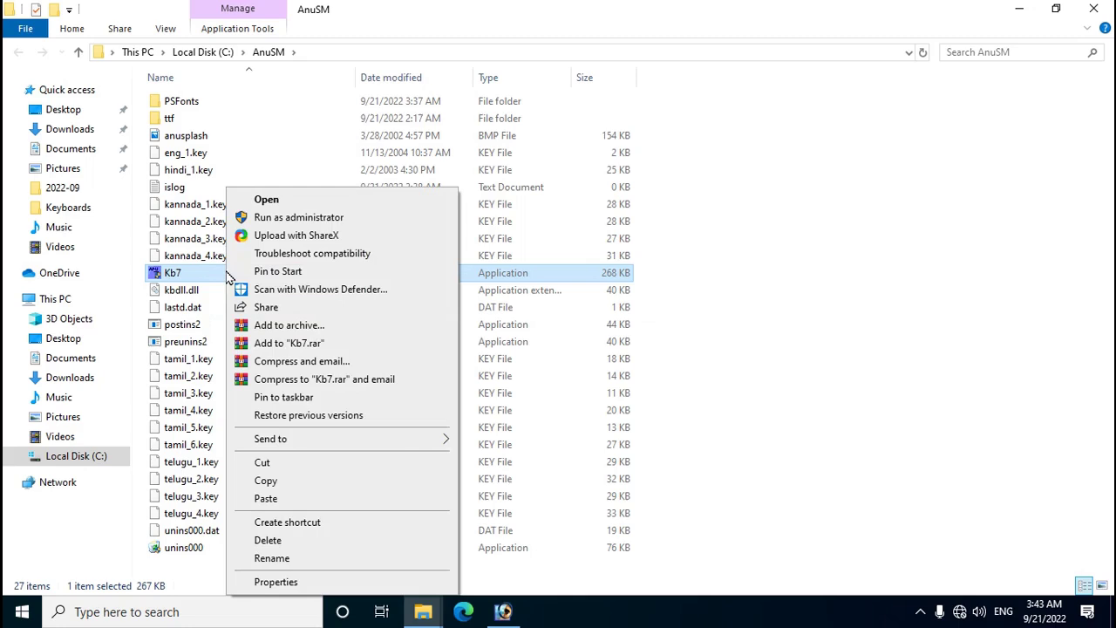
pyautogui.click(297, 582)
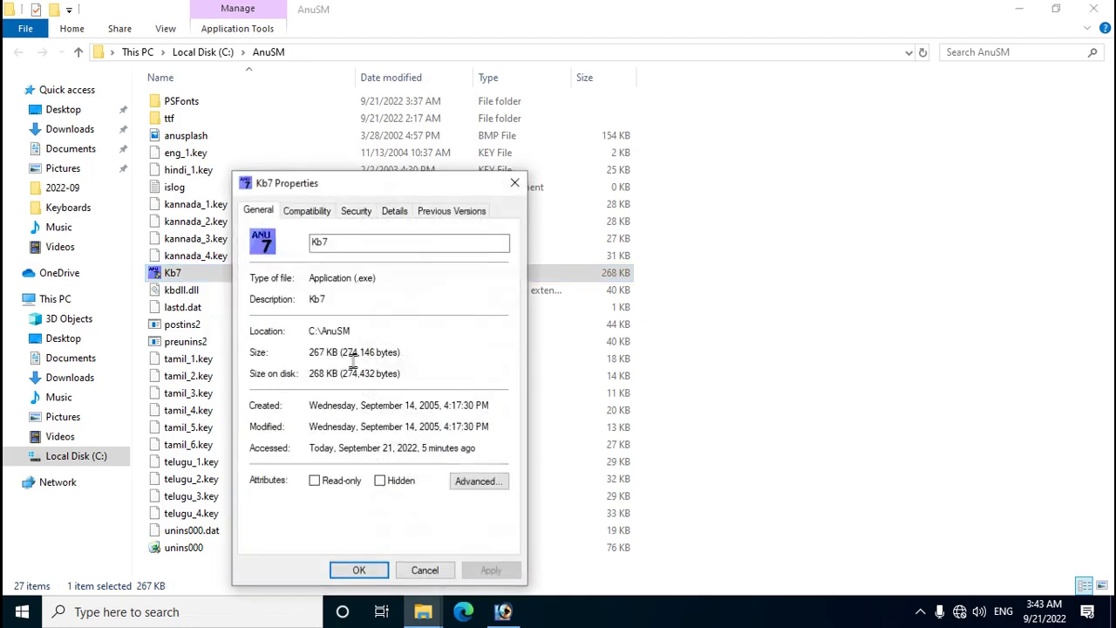
pyautogui.click(312, 212)
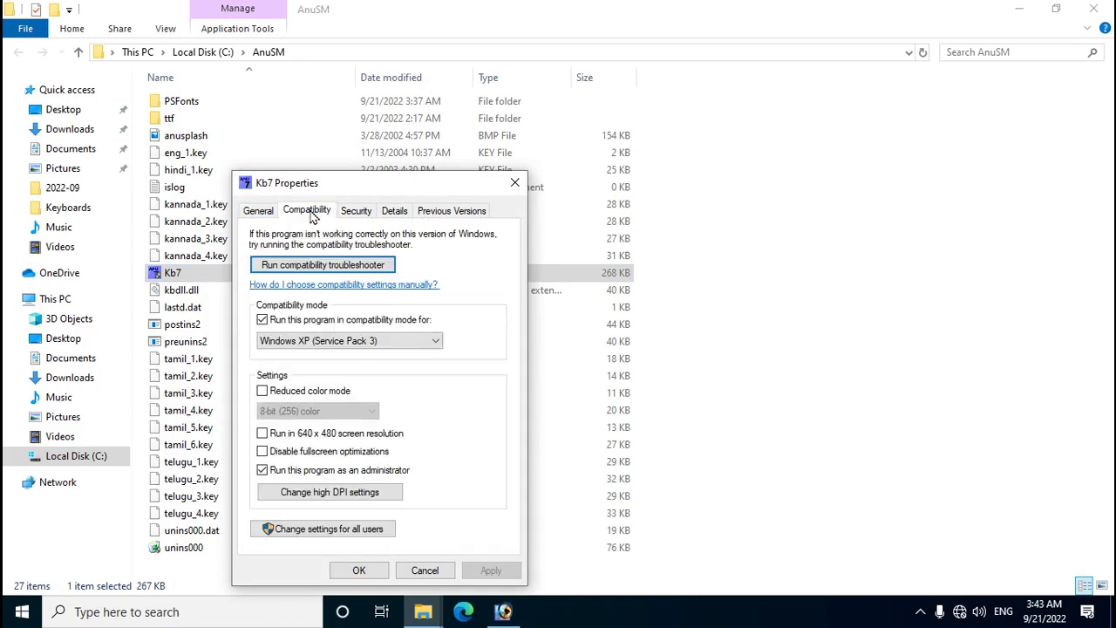
pyautogui.click(262, 321)
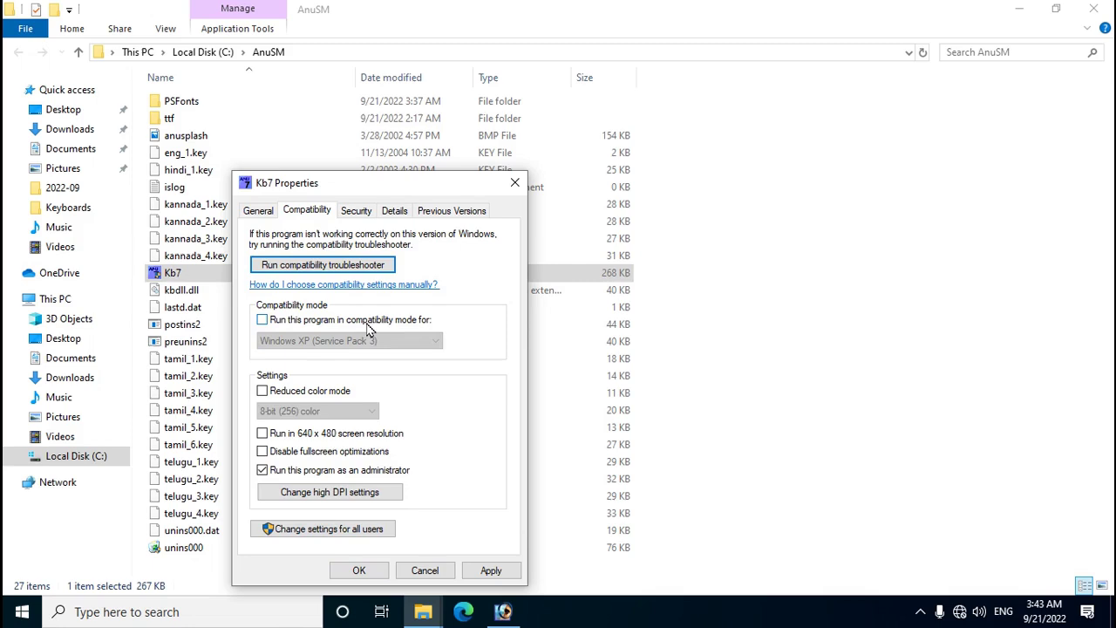
pyautogui.click(263, 321)
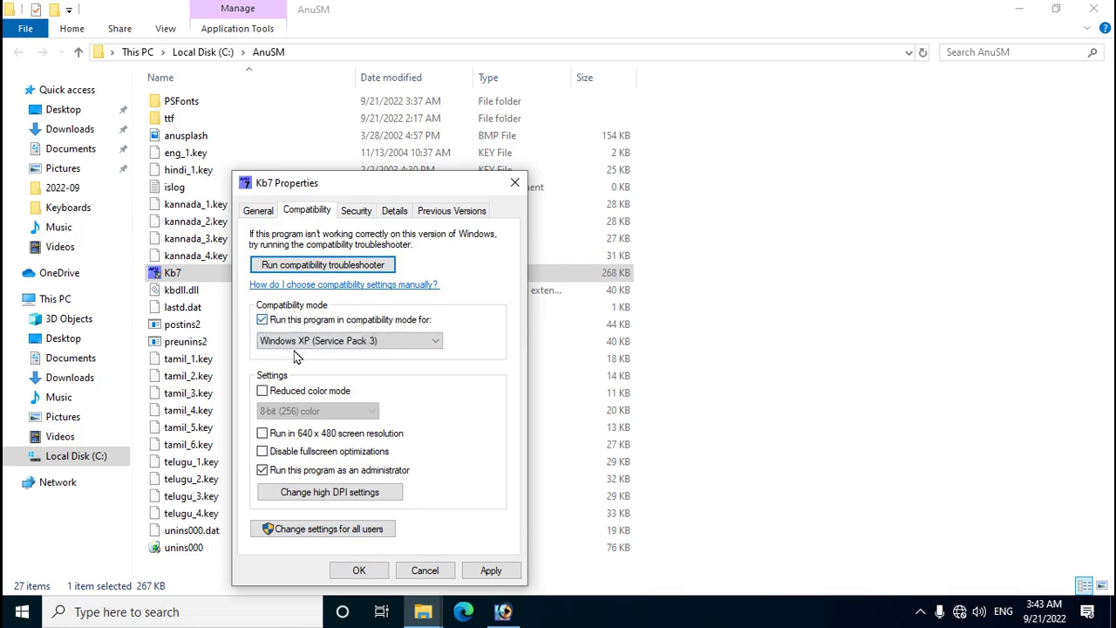
pyautogui.click(389, 344)
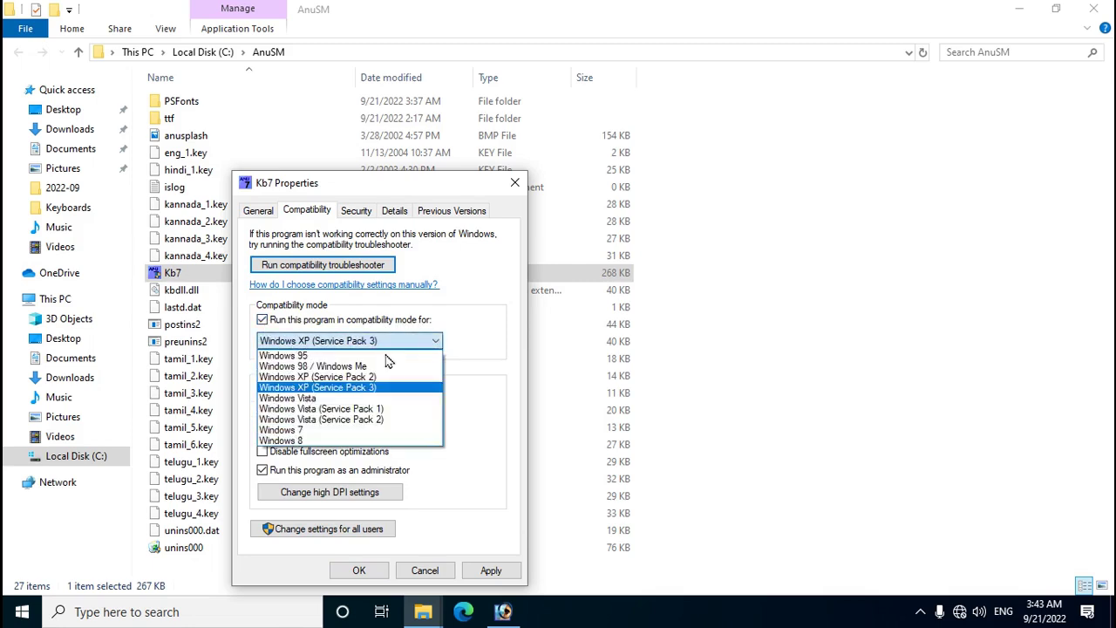
pyautogui.click(378, 395)
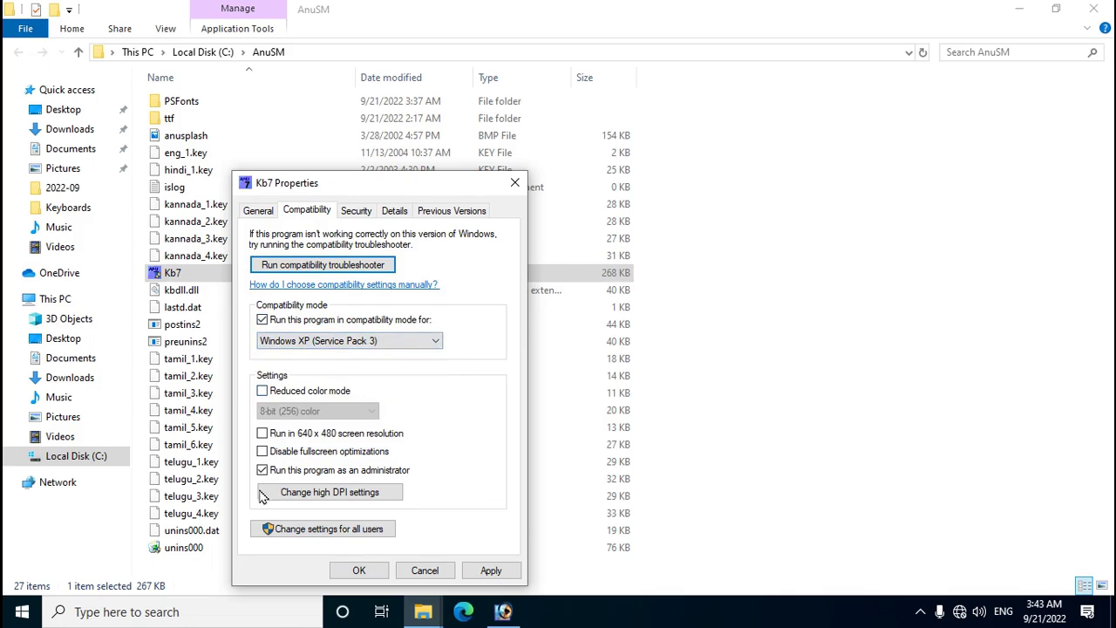
pyautogui.click(491, 572)
pyautogui.click(361, 572)
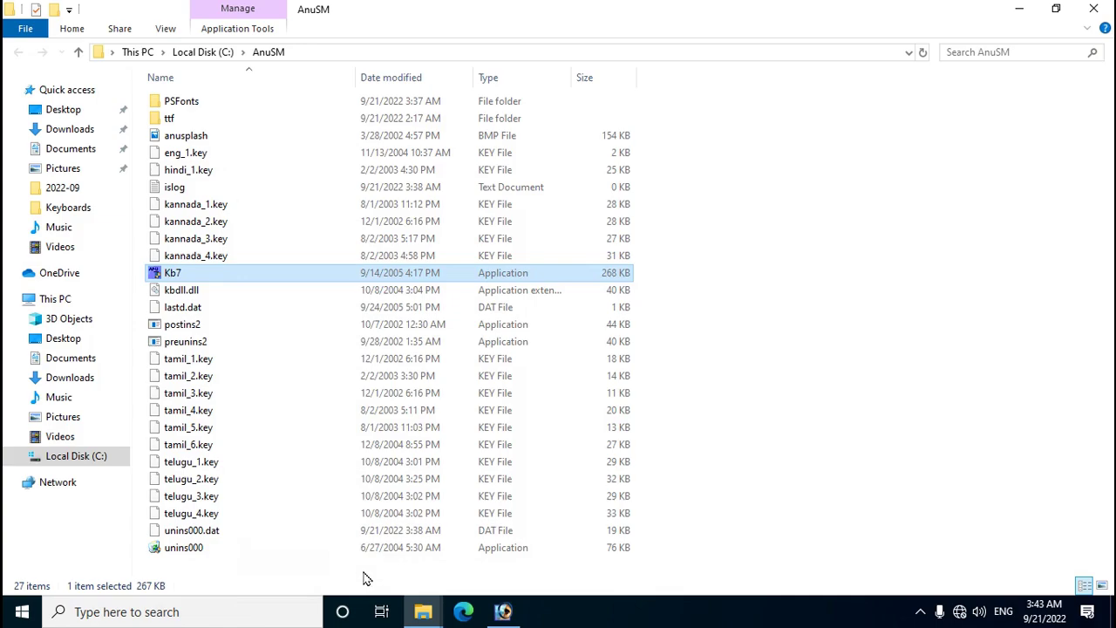
pyautogui.click(1096, 10)
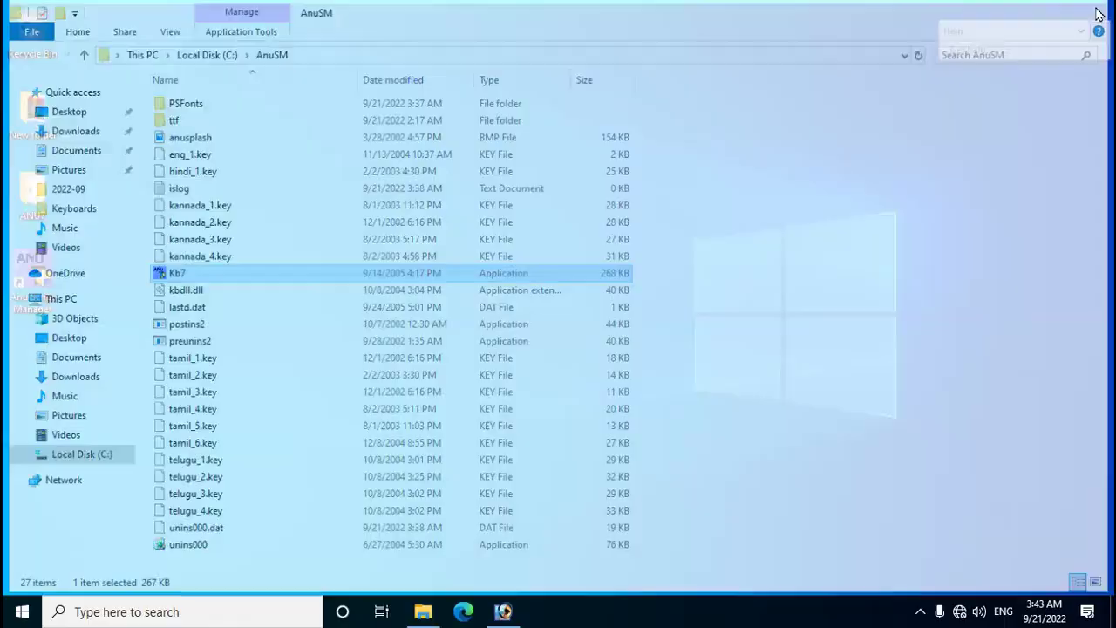
# - Launch Anu Script Manager, select the Apple keyboard layout for Telugu, and confirm the selection
pyautogui.doubleClick(38, 278)
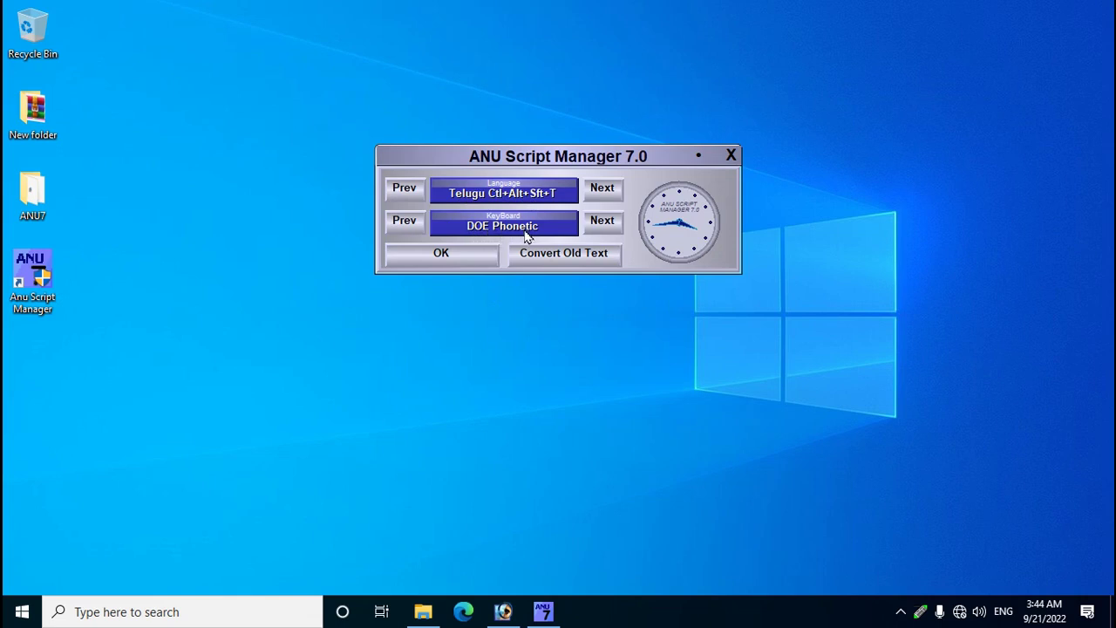
pyautogui.click(604, 222)
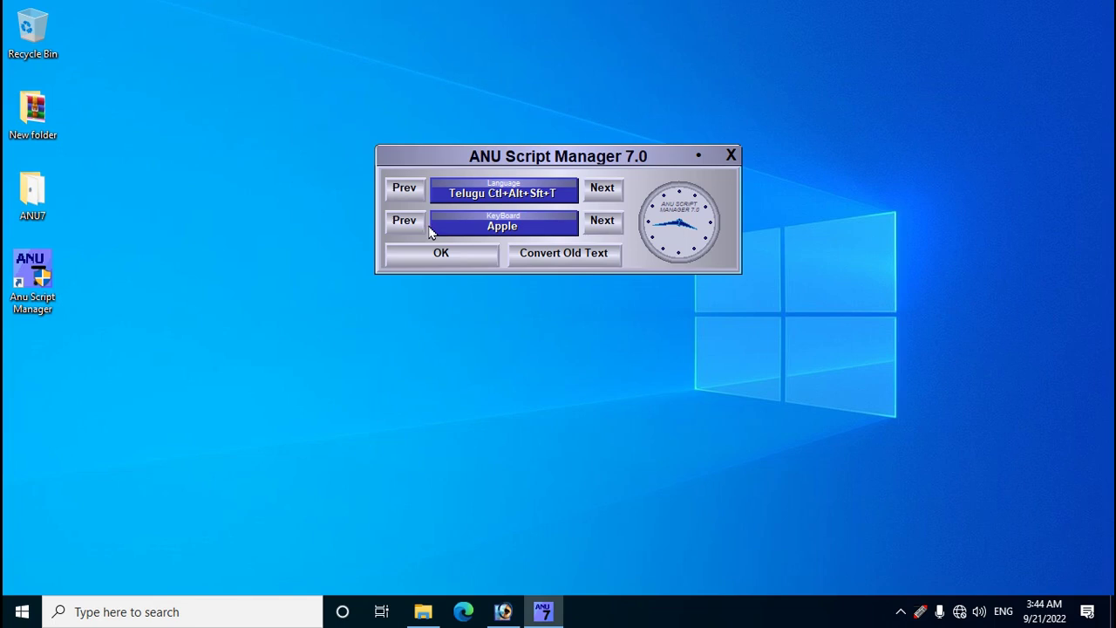
pyautogui.rightClick(918, 615)
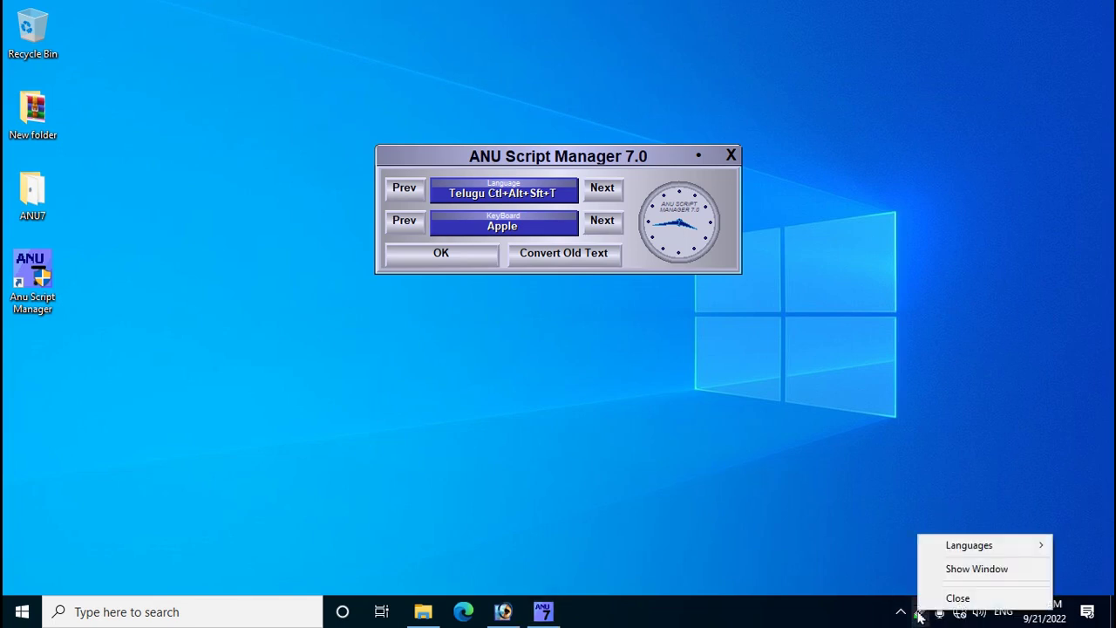
pyautogui.moveTo(968, 551)
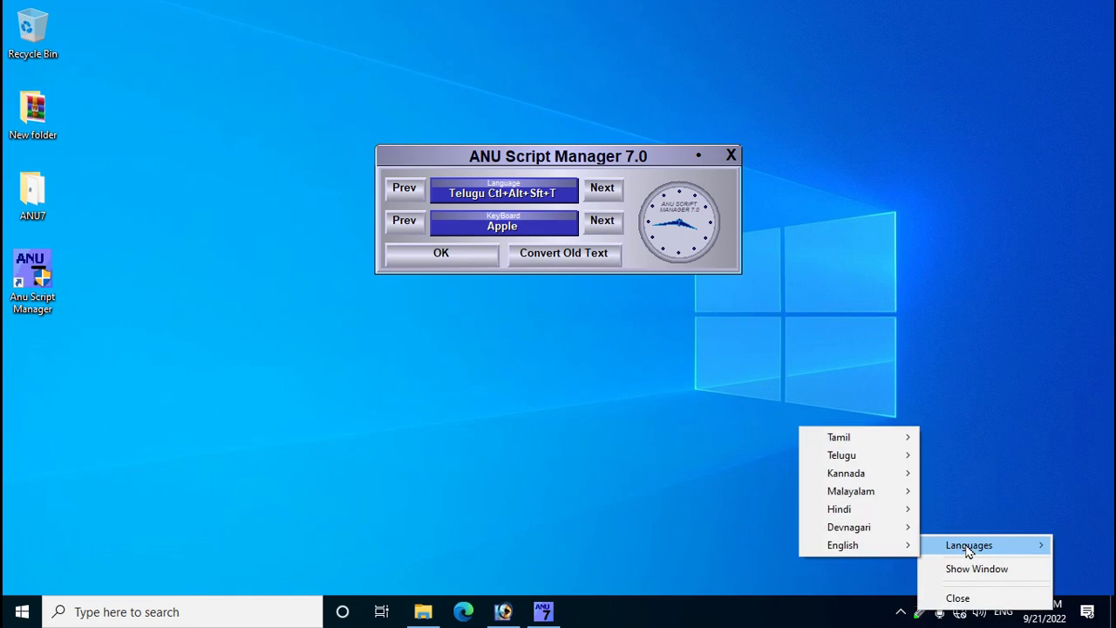
pyautogui.moveTo(850, 523)
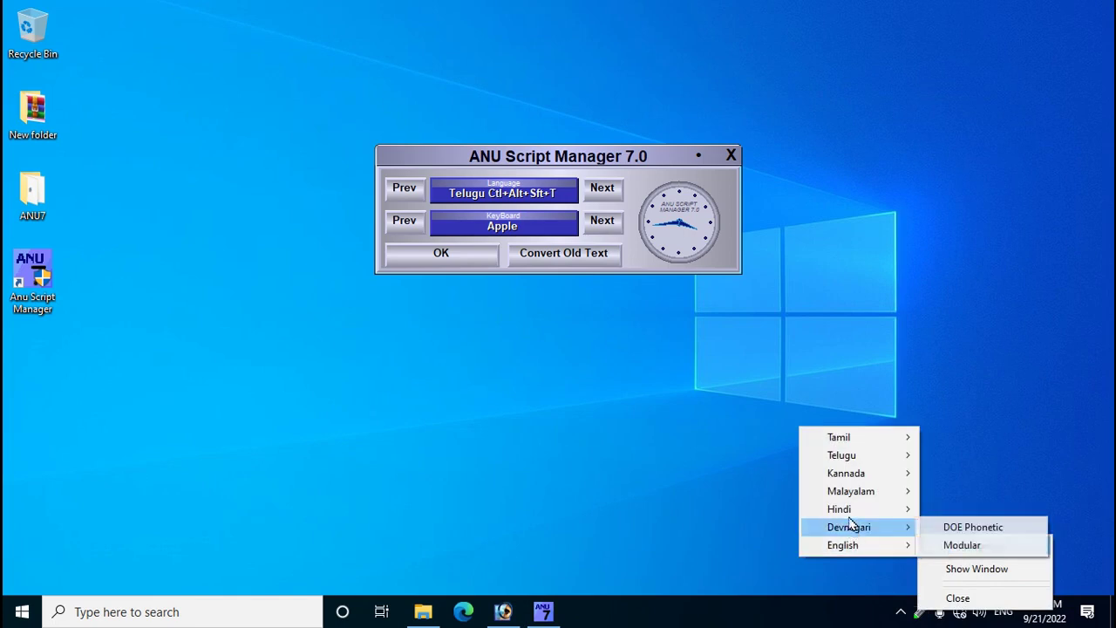
pyautogui.moveTo(850, 494)
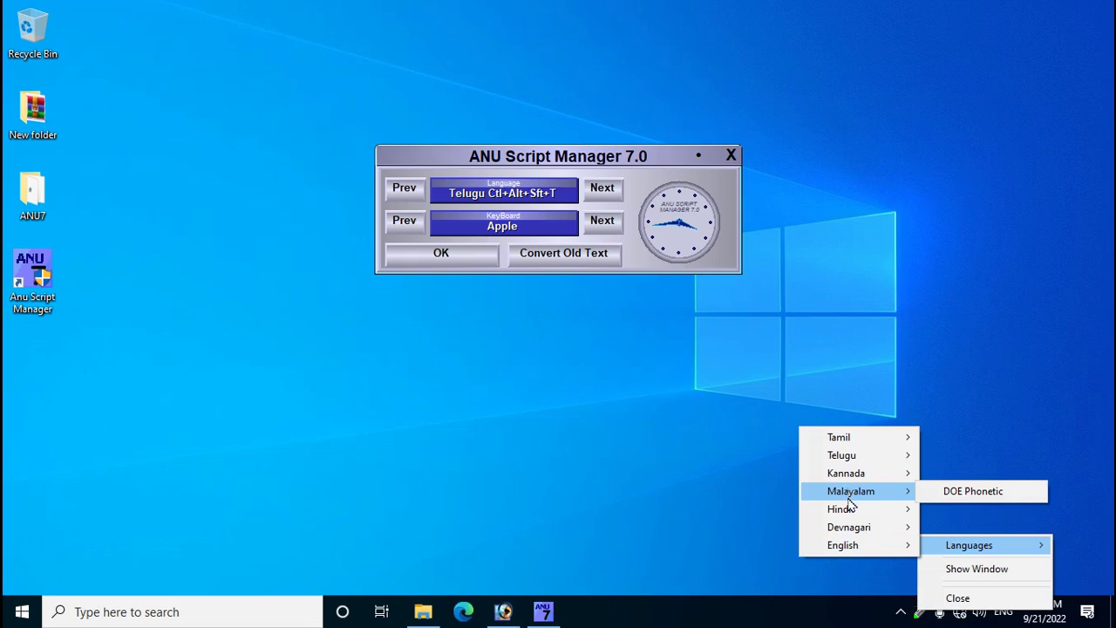
pyautogui.moveTo(861, 460)
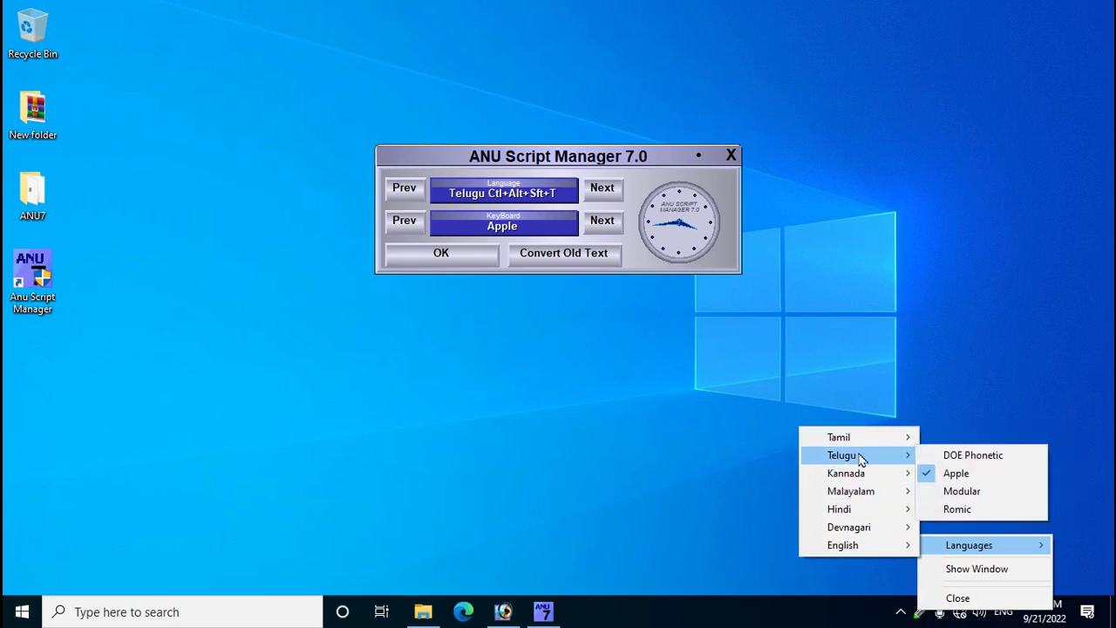
pyautogui.click(957, 475)
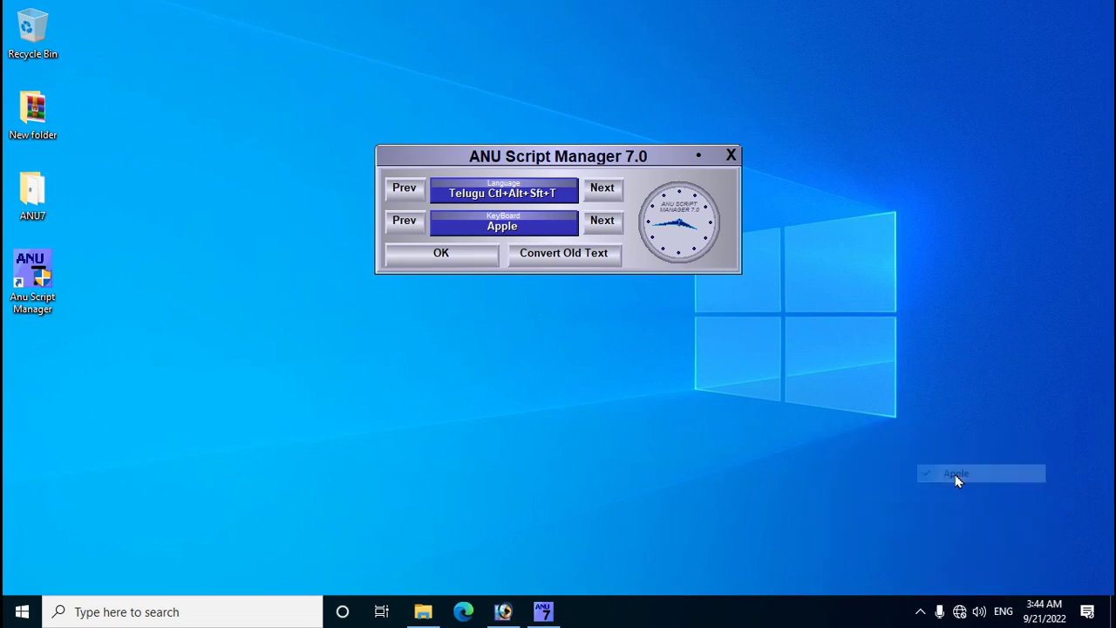
pyautogui.click(443, 253)
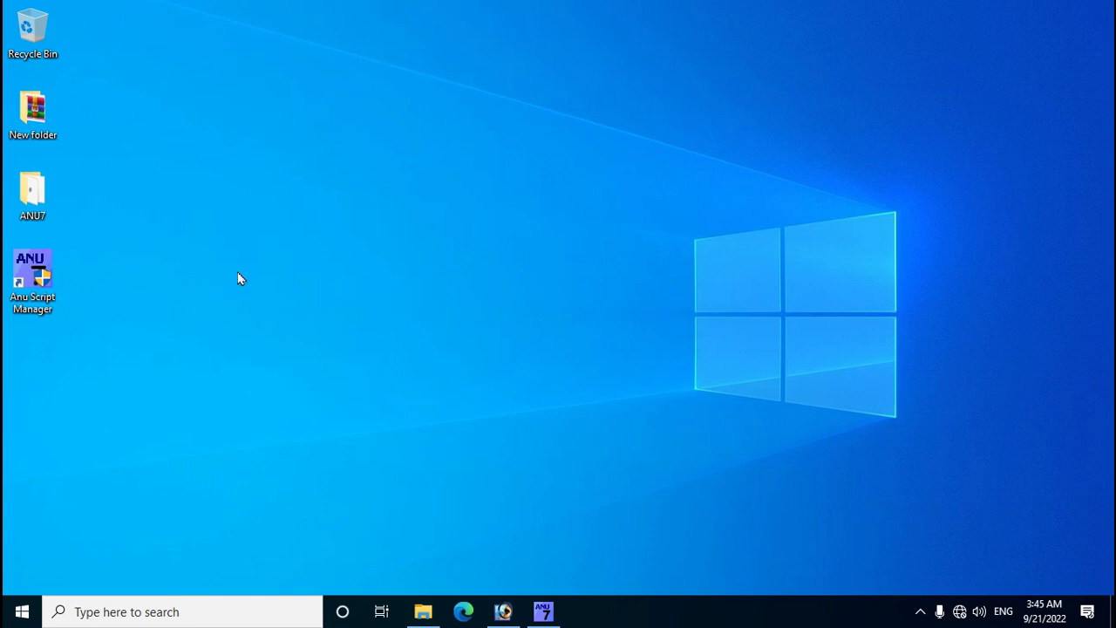
# - Switch to Adobe Photoshop and create an A4 RGB document at 300 pixels/inch with white contents, maximizing its window
pyautogui.click(504, 612)
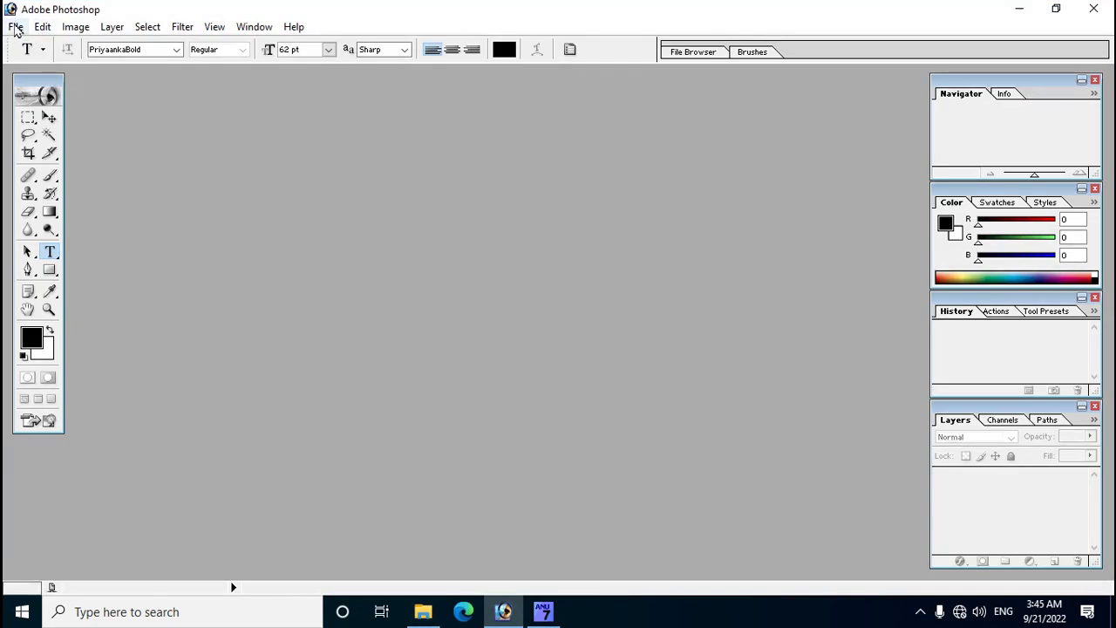
pyautogui.click(15, 27)
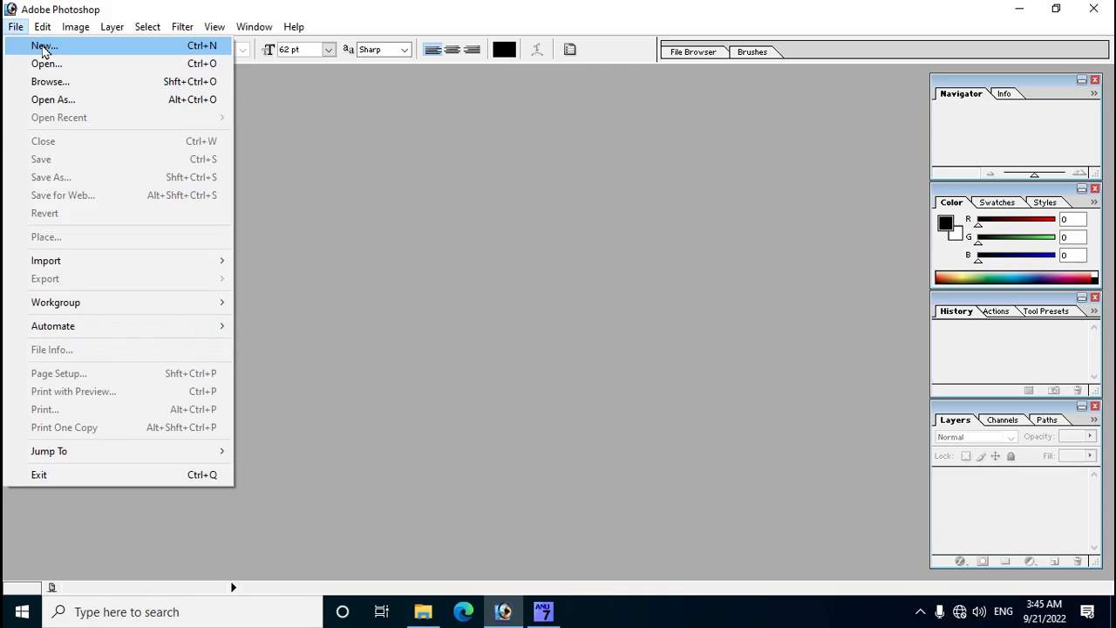
pyautogui.click(40, 44)
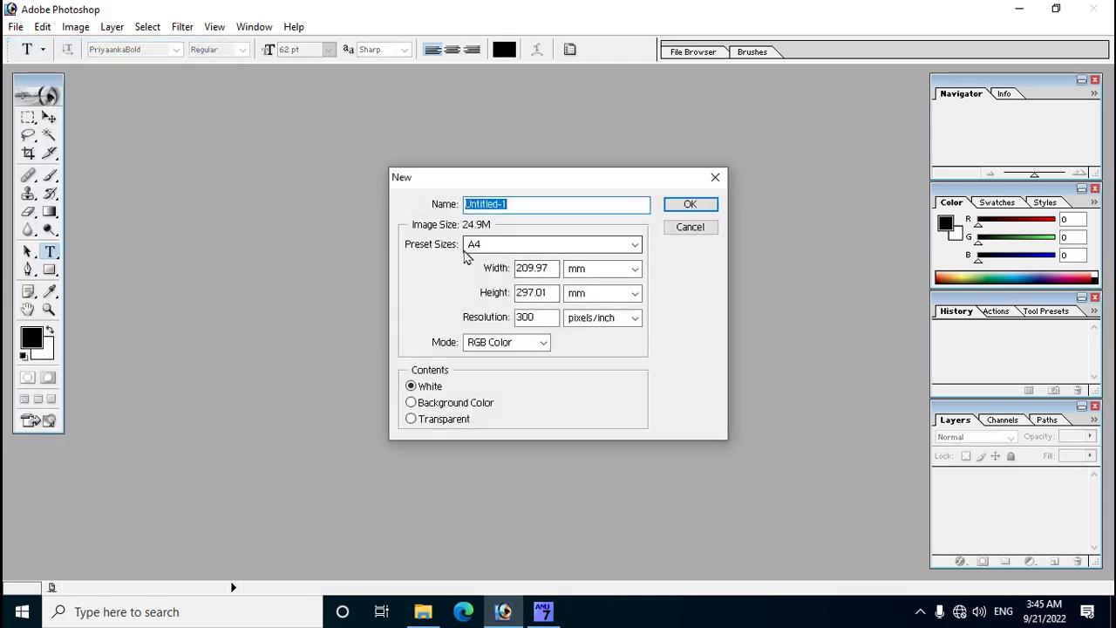
pyautogui.click(690, 212)
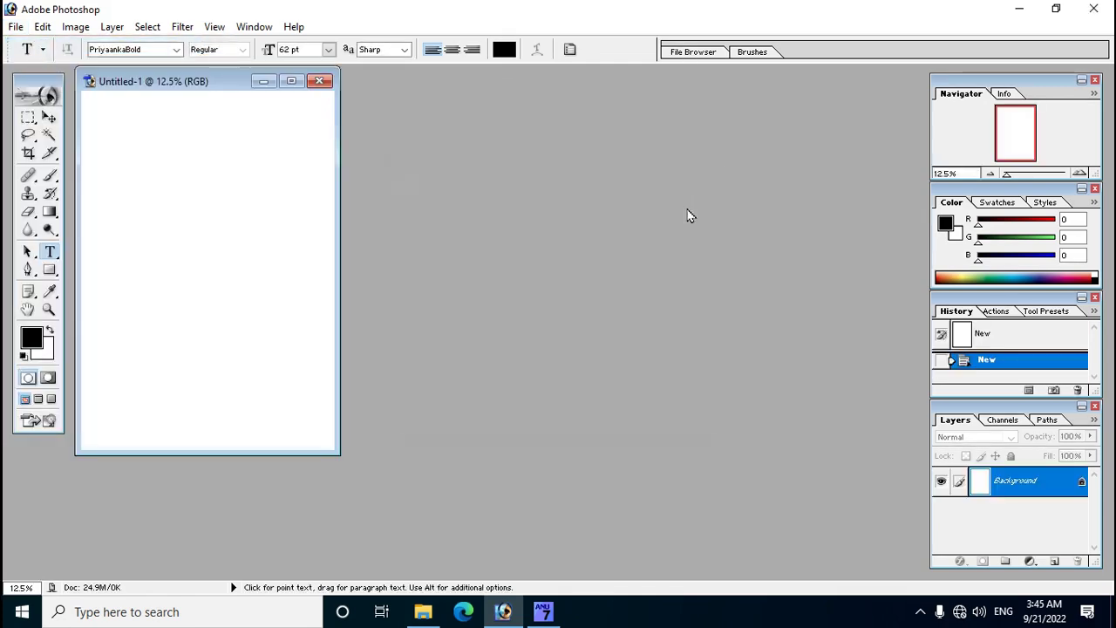
pyautogui.click(291, 80)
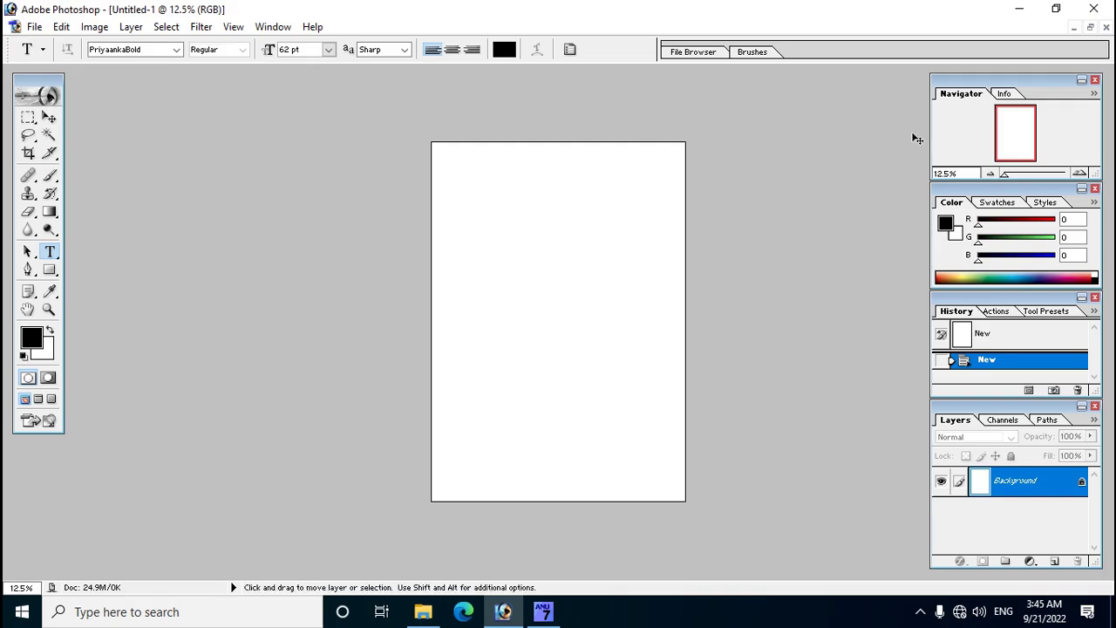
# - Start a text layer on the page in PriyaankaBold at 62 pt and enter the Telugu word "అను"
pyautogui.hotkey('ctrl', '+')
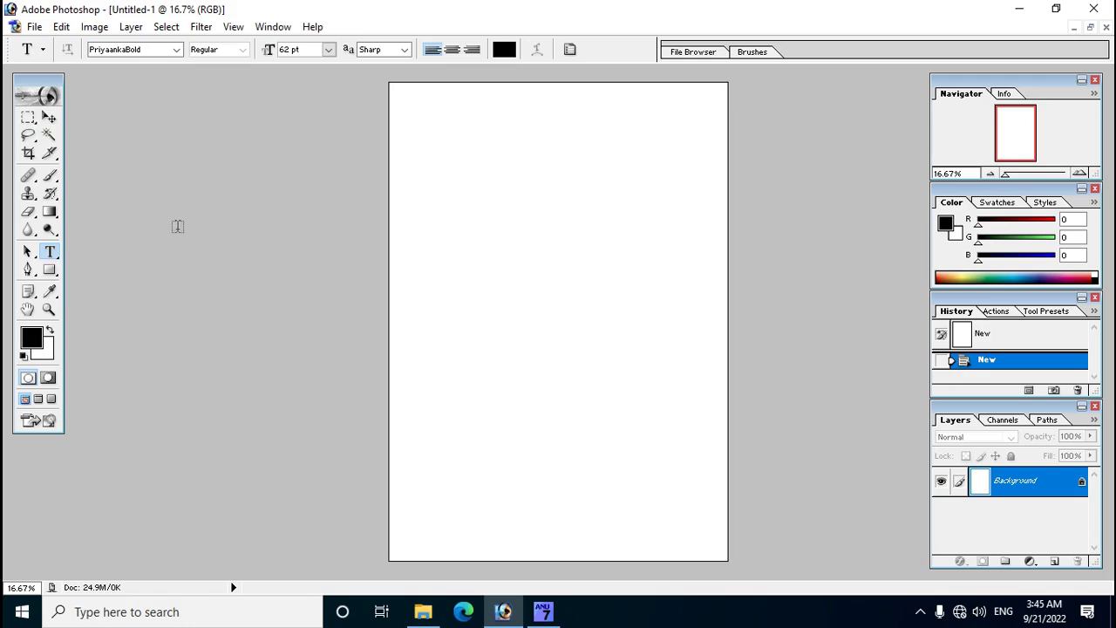
pyautogui.click(176, 50)
pyautogui.click(175, 52)
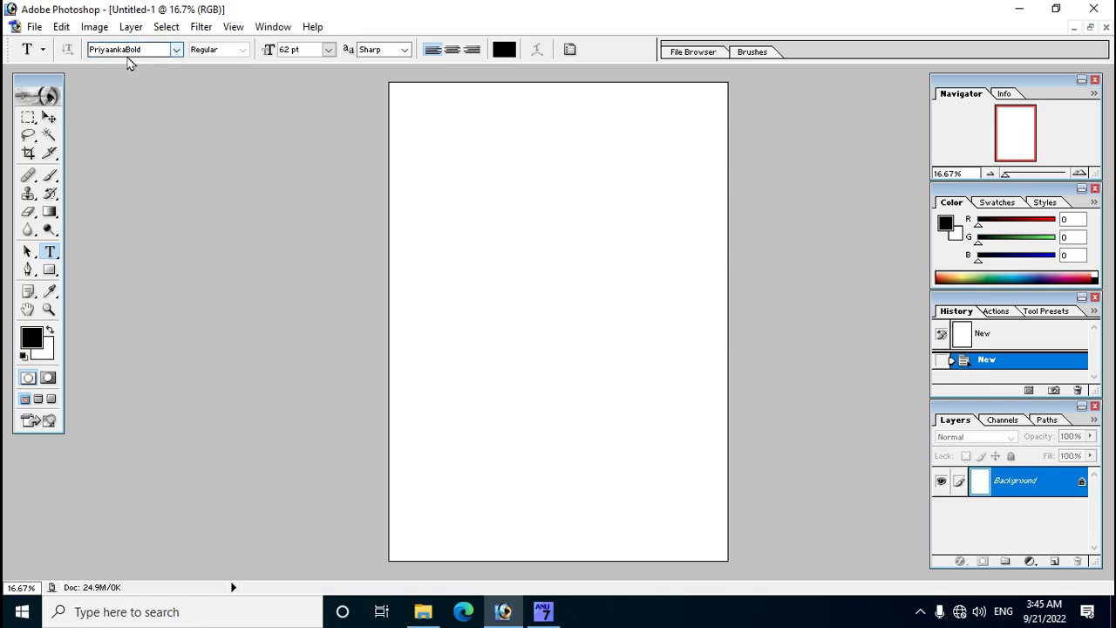
pyautogui.click(436, 358)
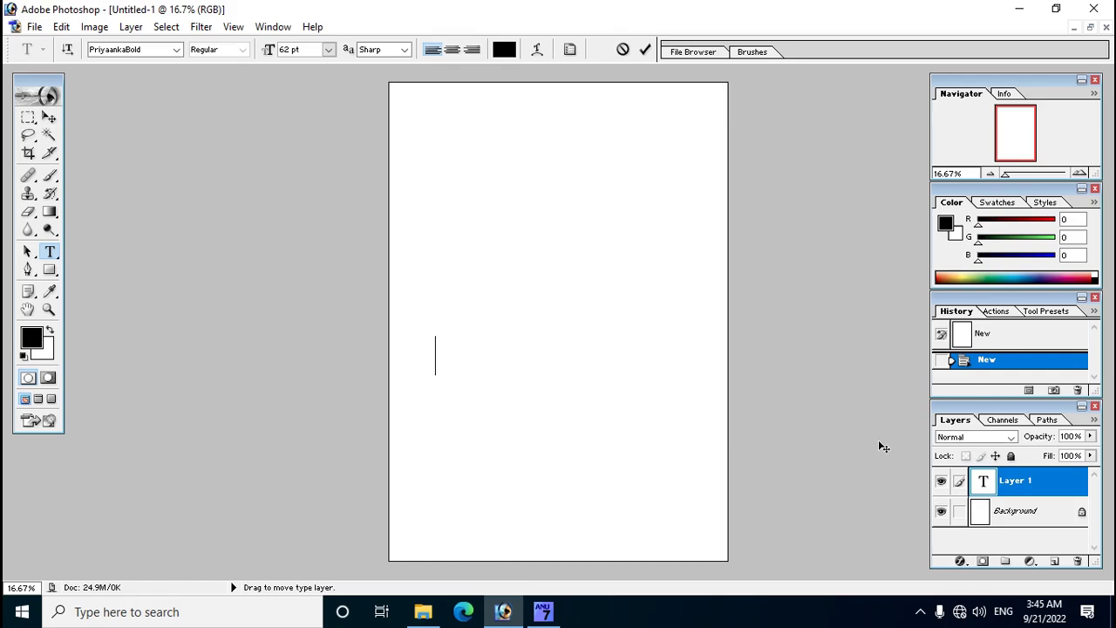
pyautogui.write('aru')
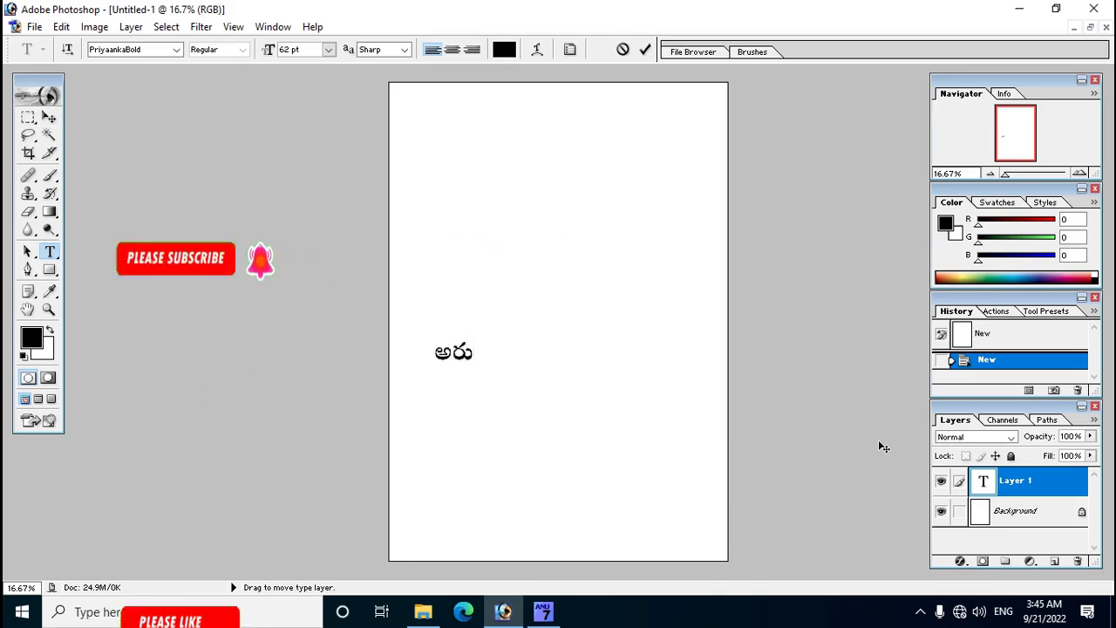
pyautogui.press('BackSpace')
pyautogui.press('BackSpace')
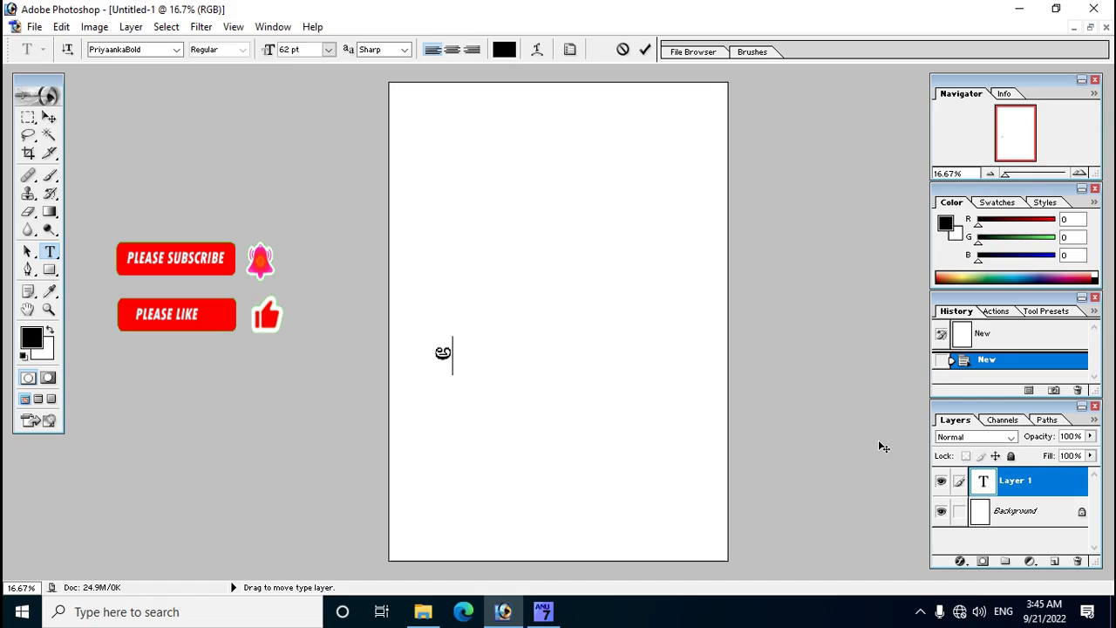
pyautogui.write('nu')
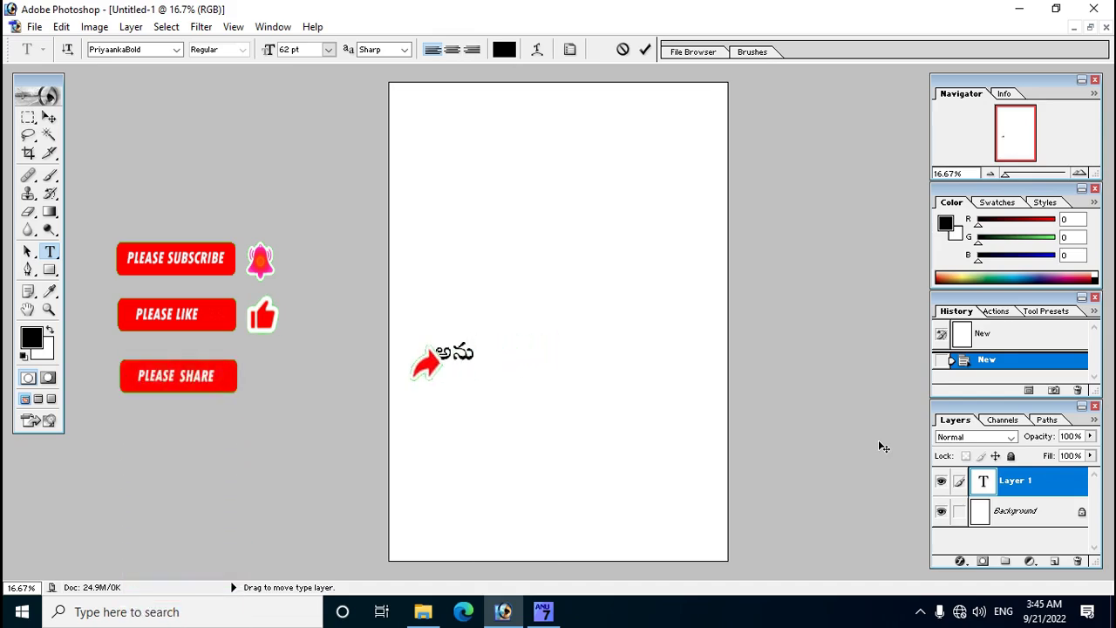
# - Add a second line reading "చారి టేక్ ఇఫో" below the first Telugu word
pyautogui.press('Return')
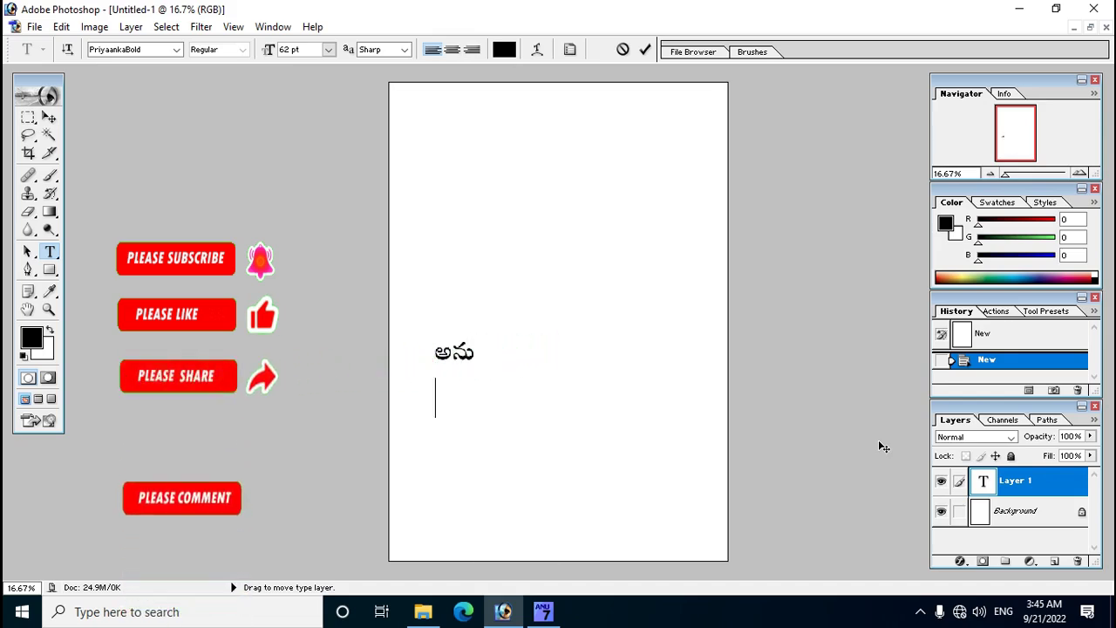
pyautogui.write('chaari')
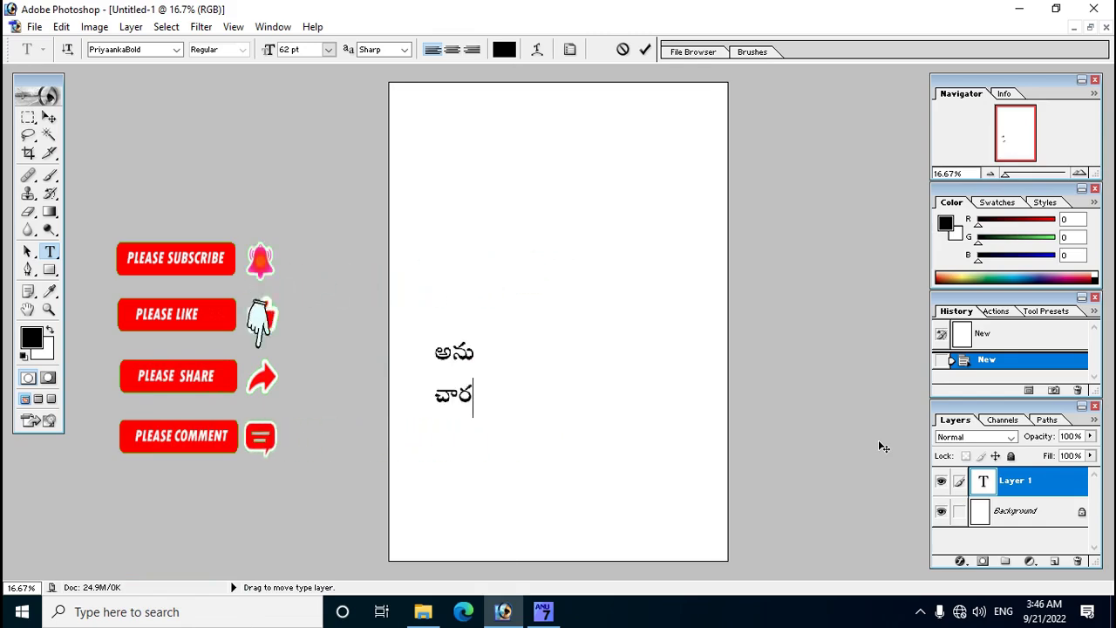
pyautogui.write(' TE')
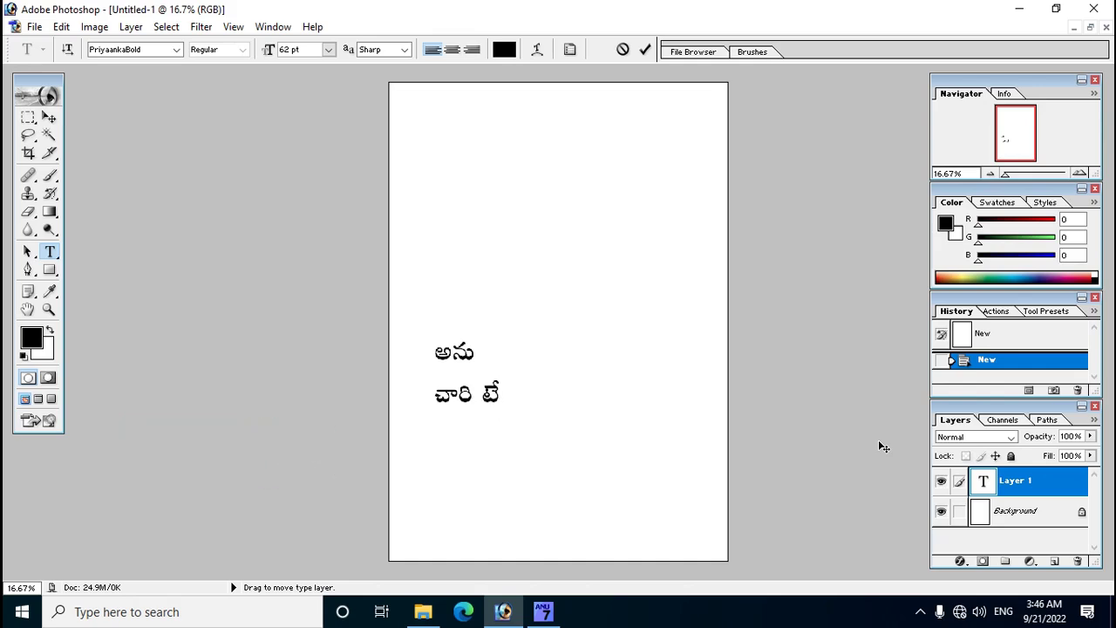
pyautogui.write('kipho')
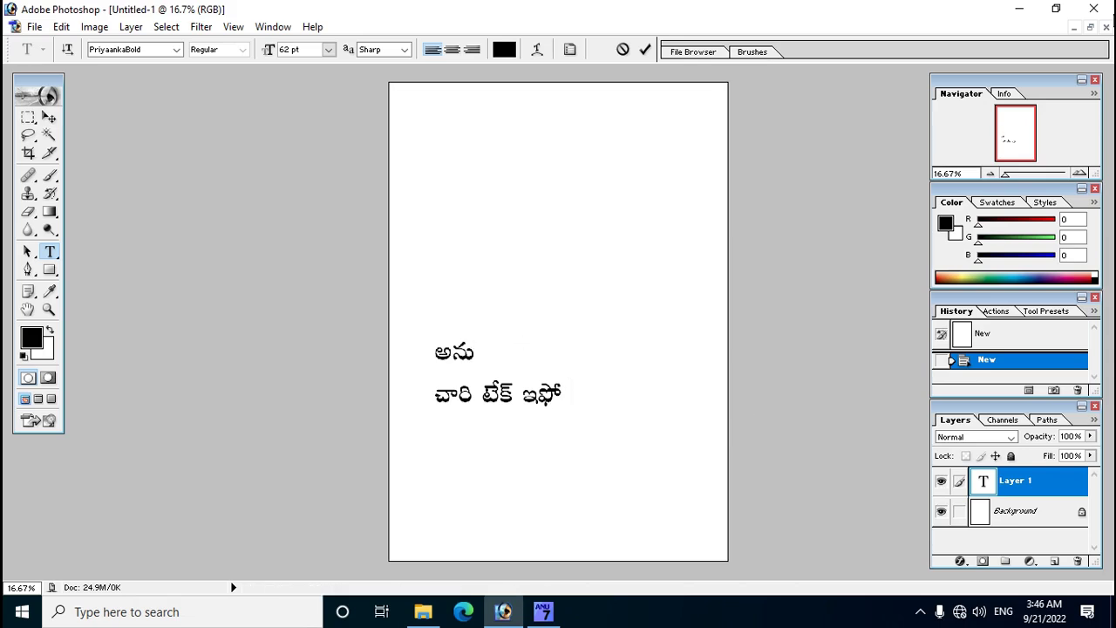
# - Cancel quitting Photoshop when asked to commit the type layer, and minimize its window to the desktop
pyautogui.click(1106, 9)
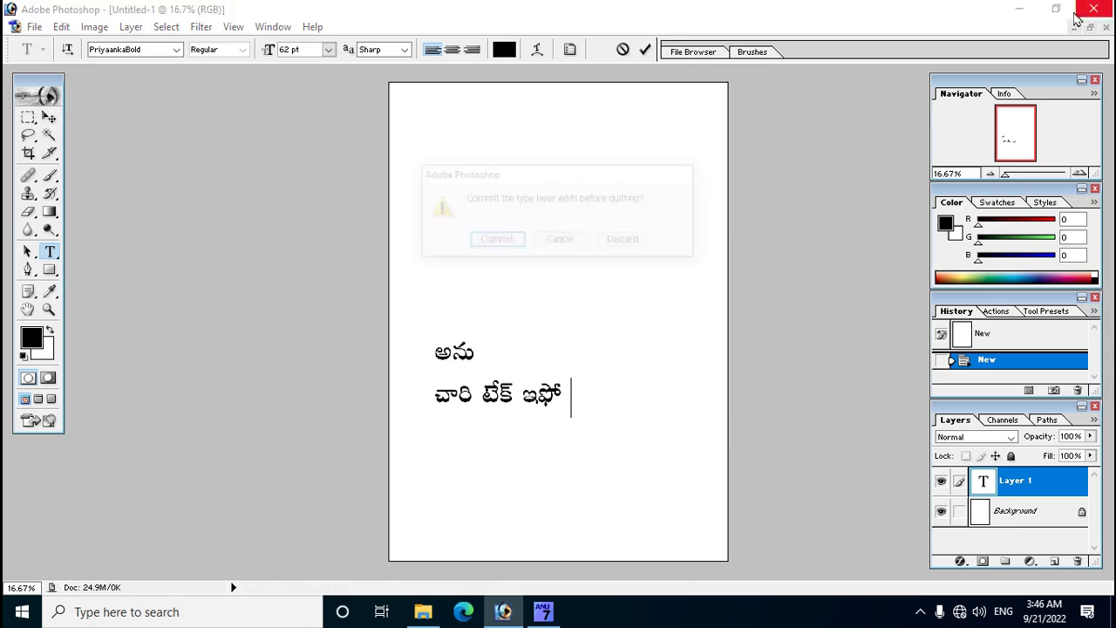
pyautogui.click(561, 242)
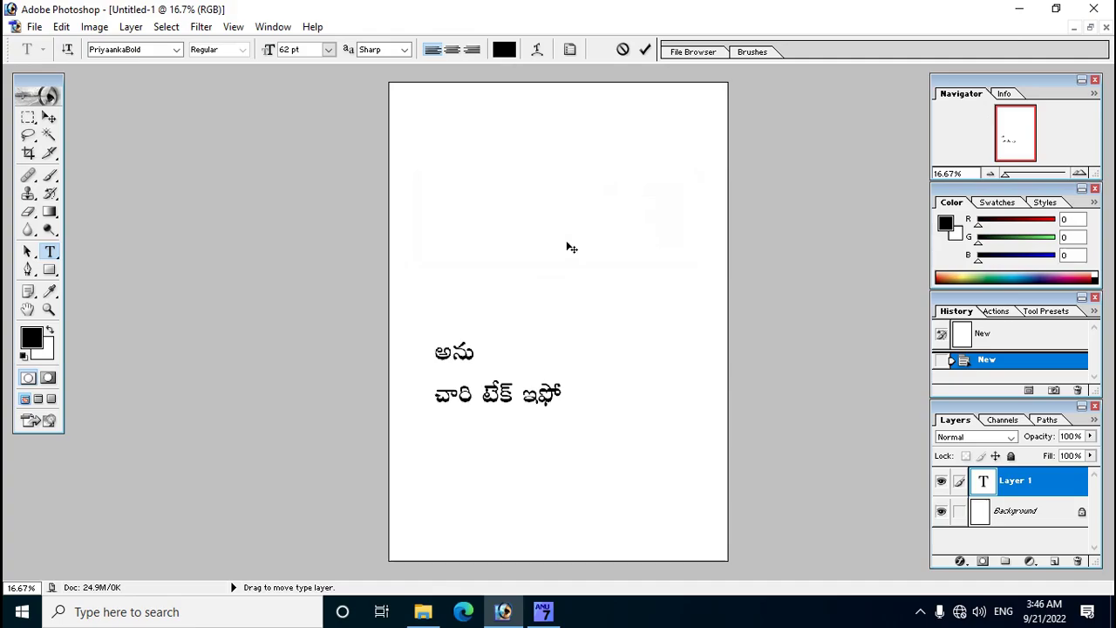
pyautogui.click(1016, 14)
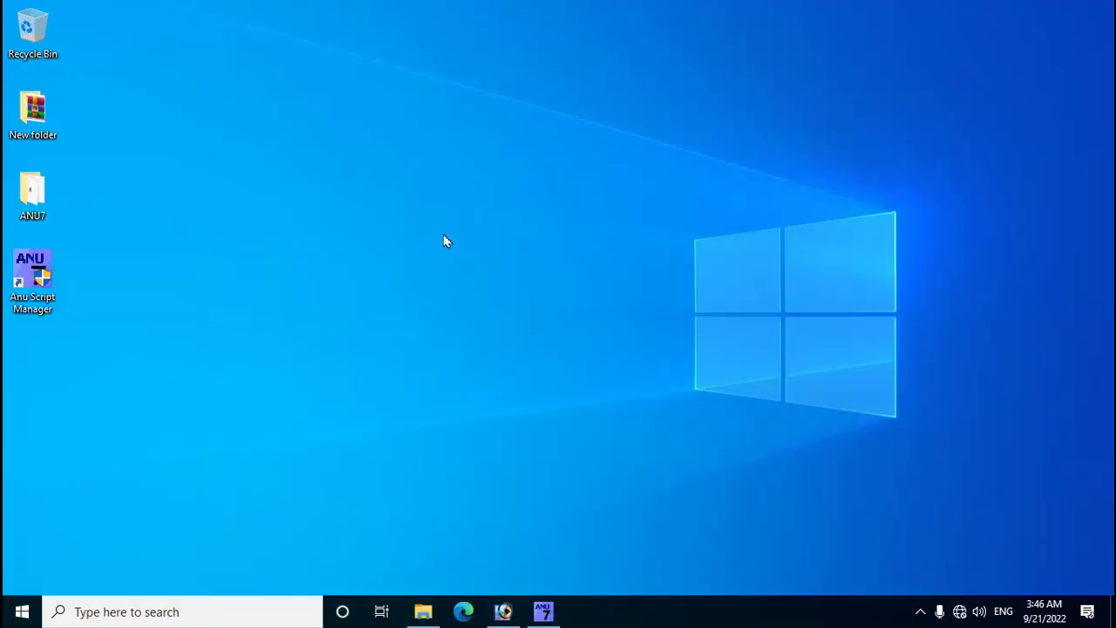